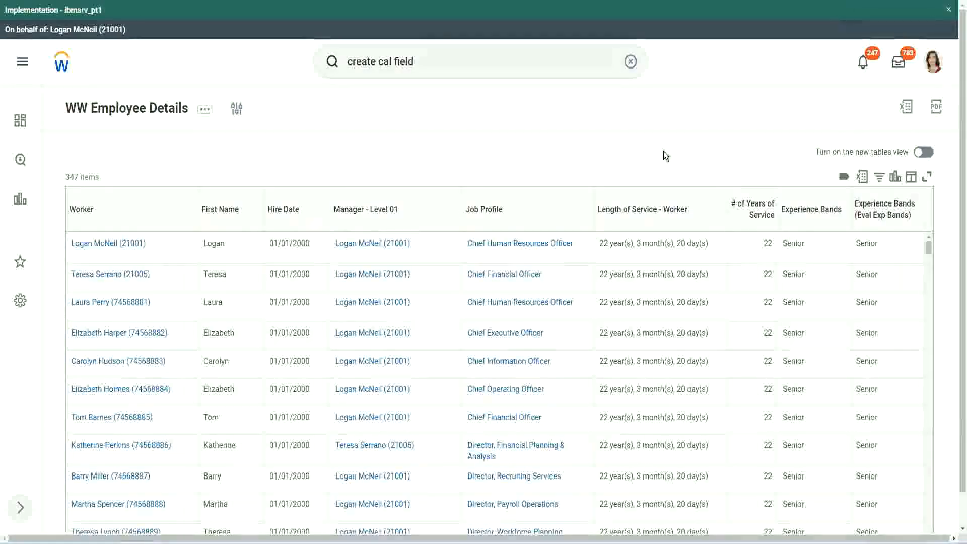
click(838, 239)
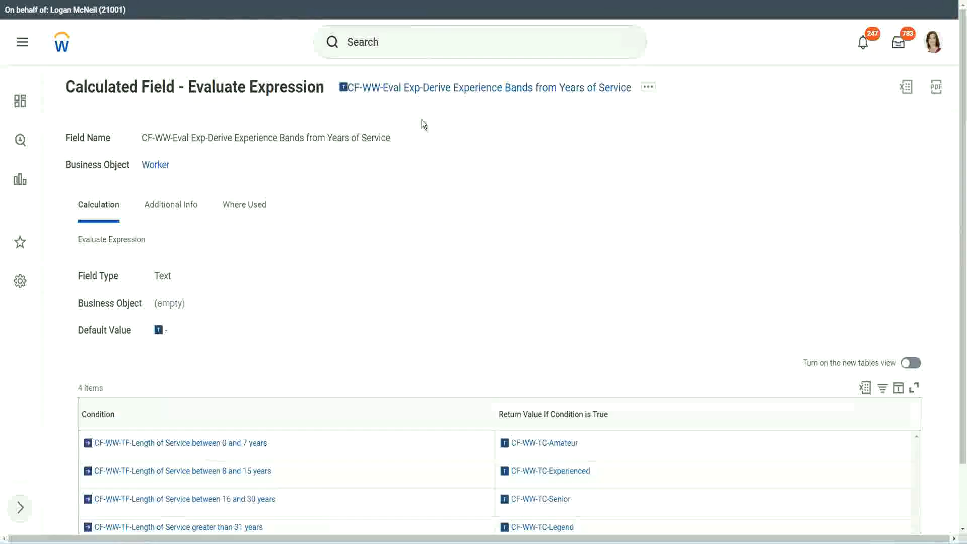
right_click(420, 93)
click(456, 153)
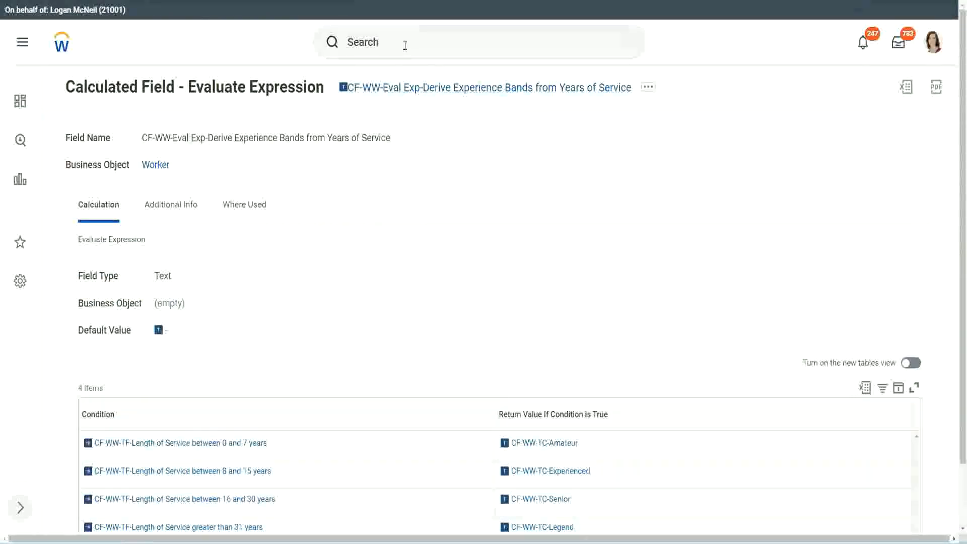
click(405, 44)
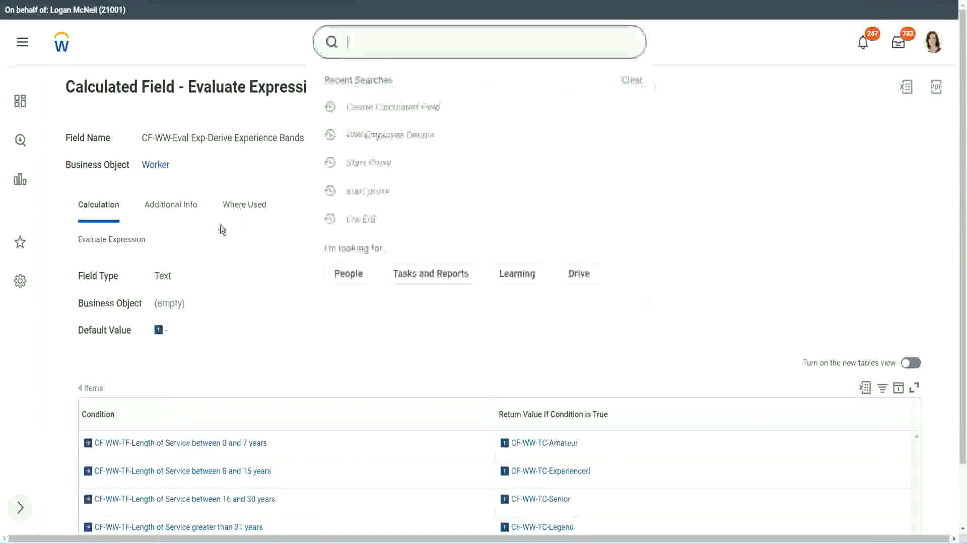
click(685, 113)
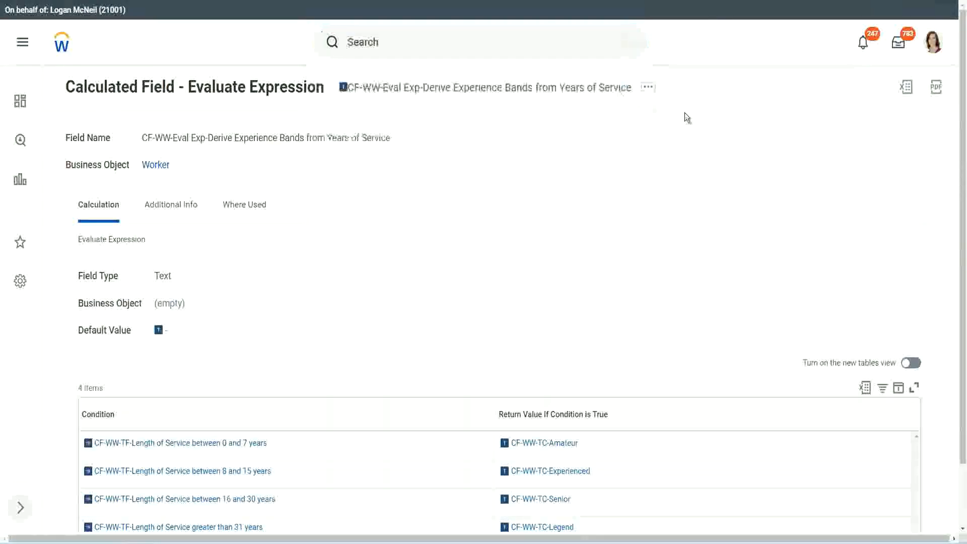
Search for "create calc field" and open the Create Calculated Field task.
click(383, 38)
text(create calc)
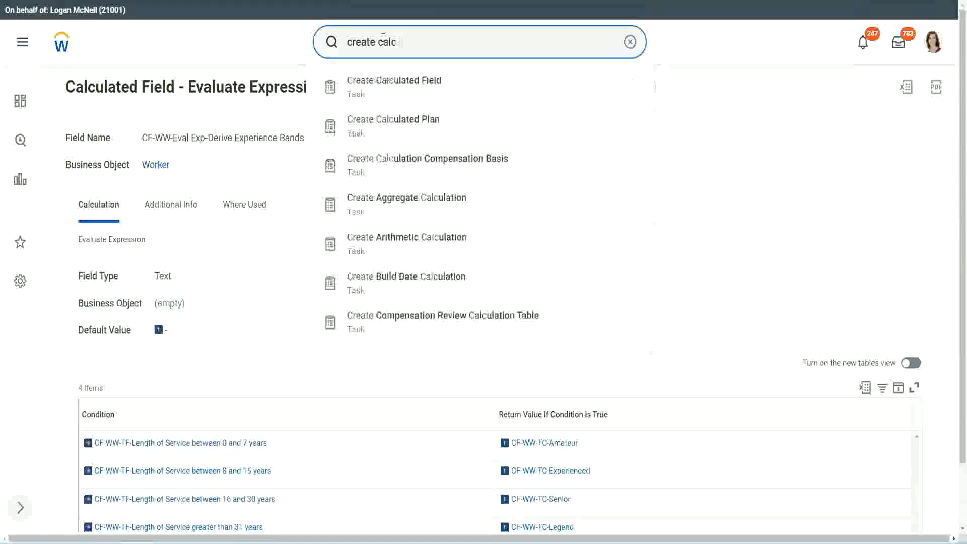
text( field)
click(403, 94)
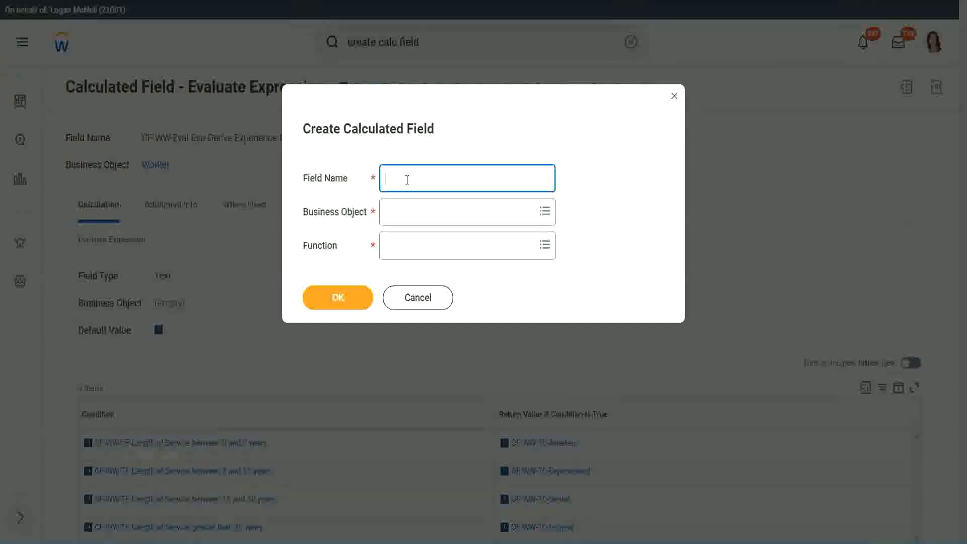
Name the new calculated field "CF-WW-LRB-Identify Experience Bands from years of Service".
text(CF-WW-LRB-Identify Exe)
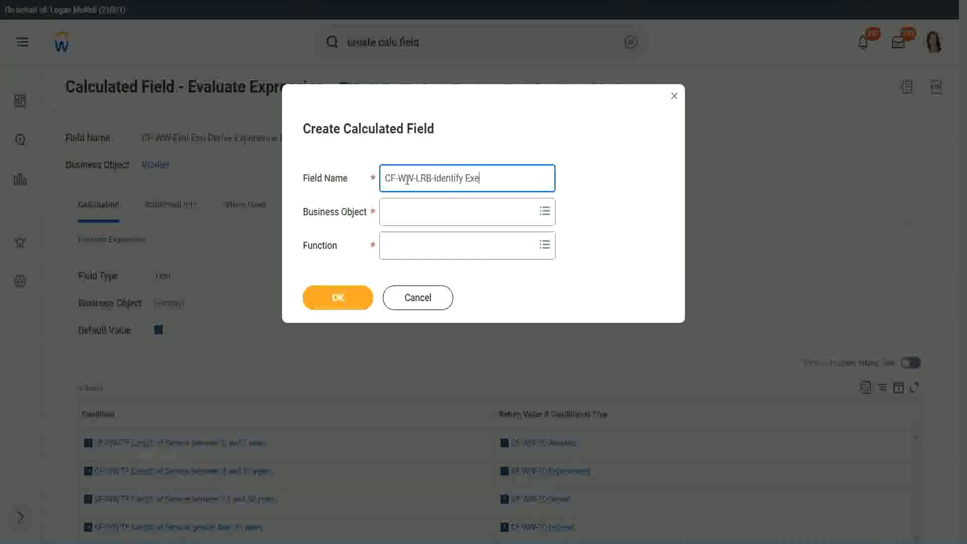
text(perience Bands from years of Se)
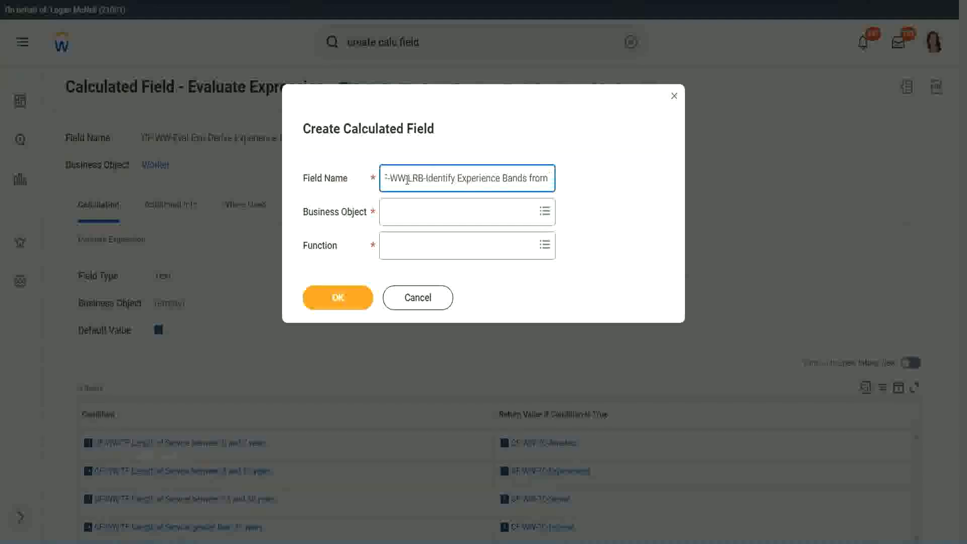
text(rvice)
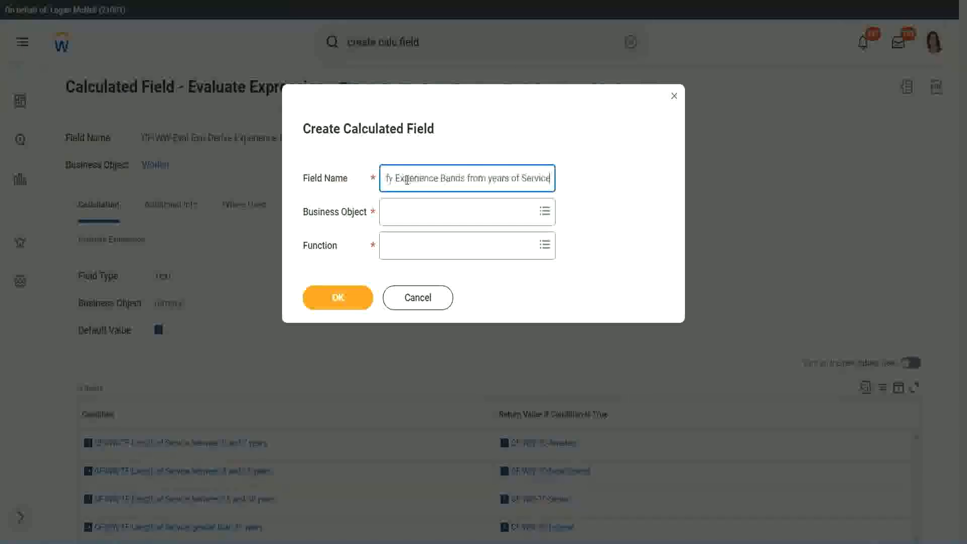
key(Tab)
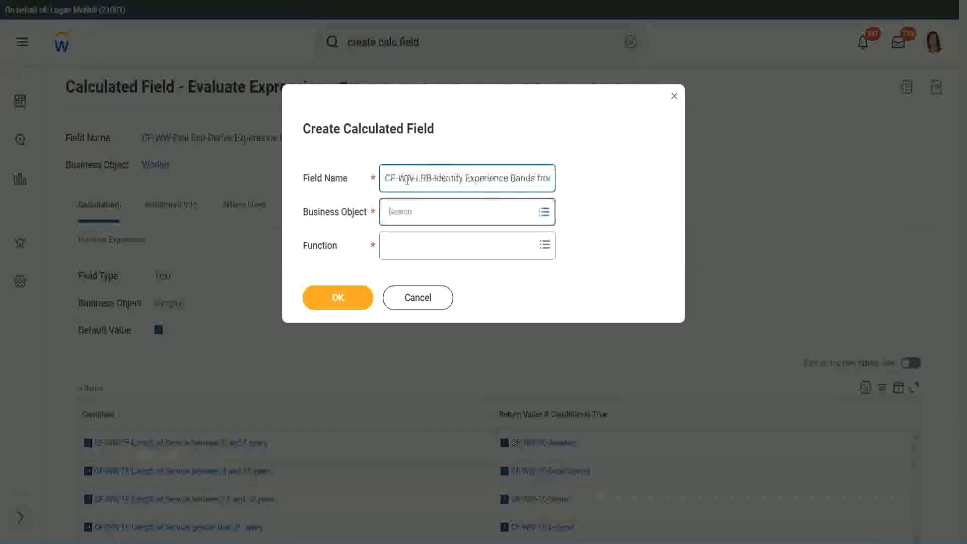
Set the business object to Worker and the function to Lookup Range Band, and confirm to continue to the field definition.
text(wor)
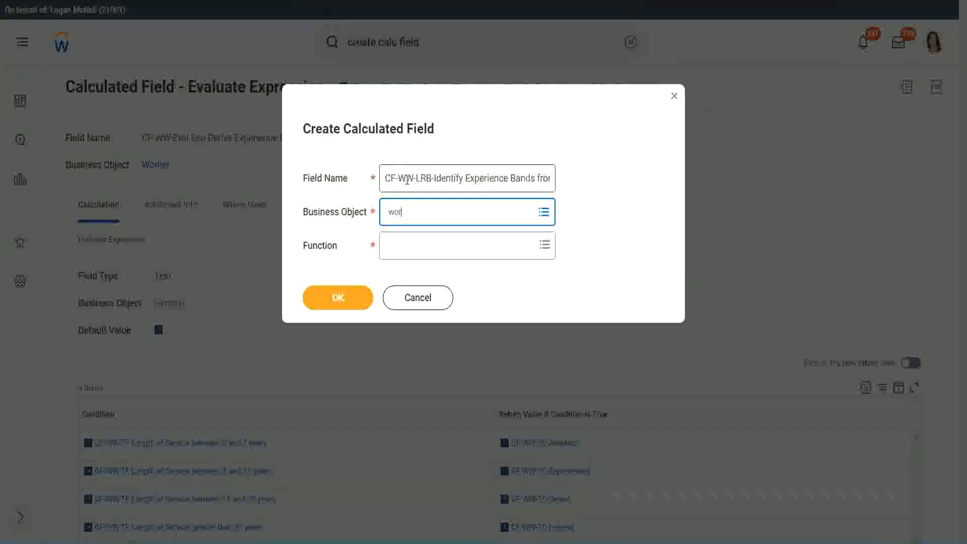
text(ker)
key(Return)
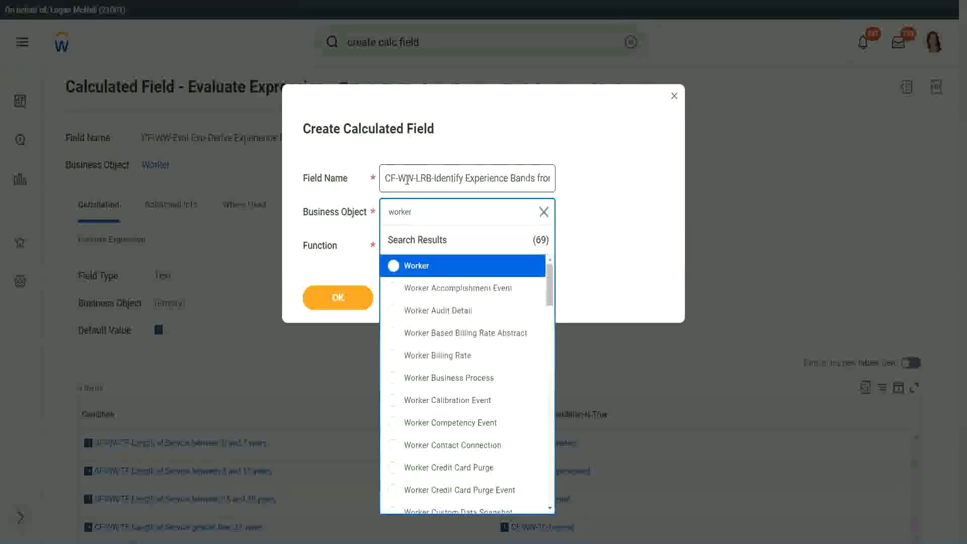
key(Return)
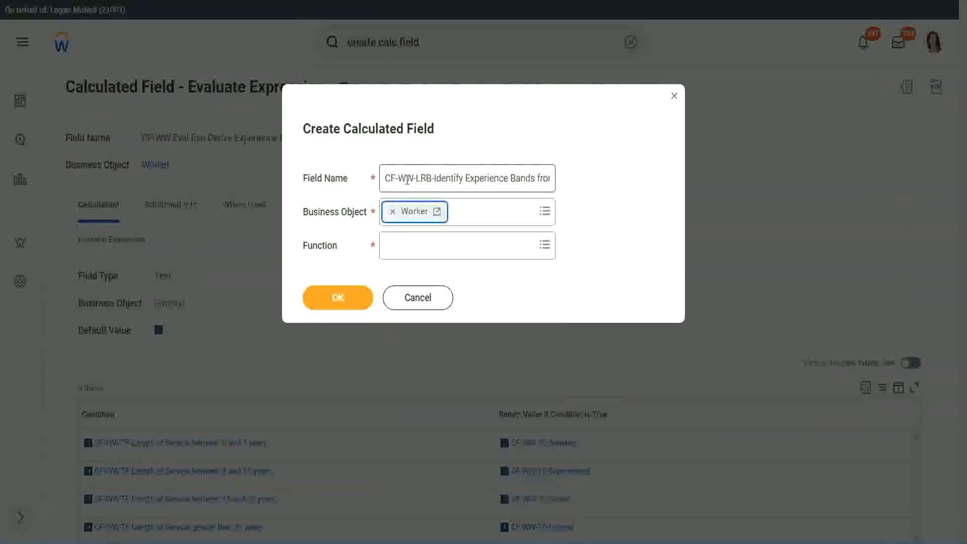
key(Tab)
text(lrb)
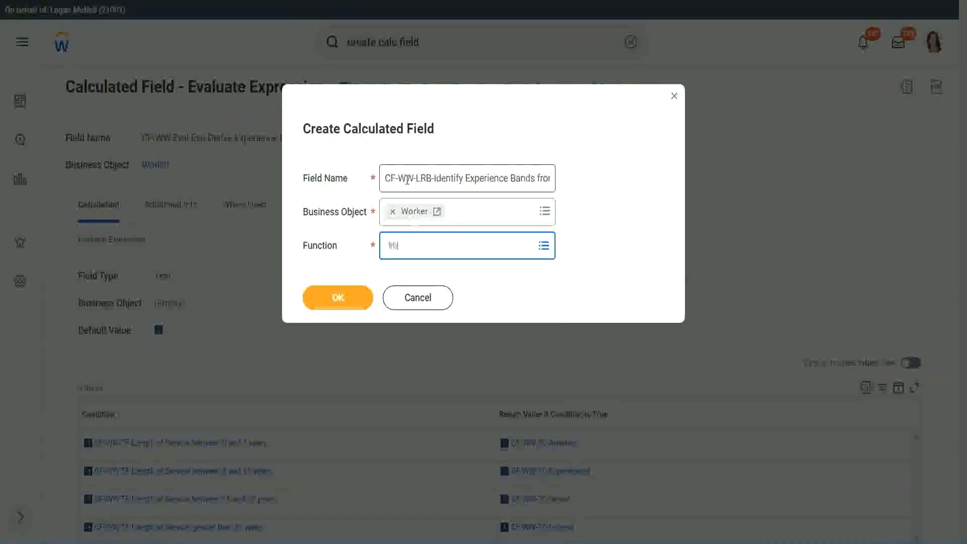
key(Return)
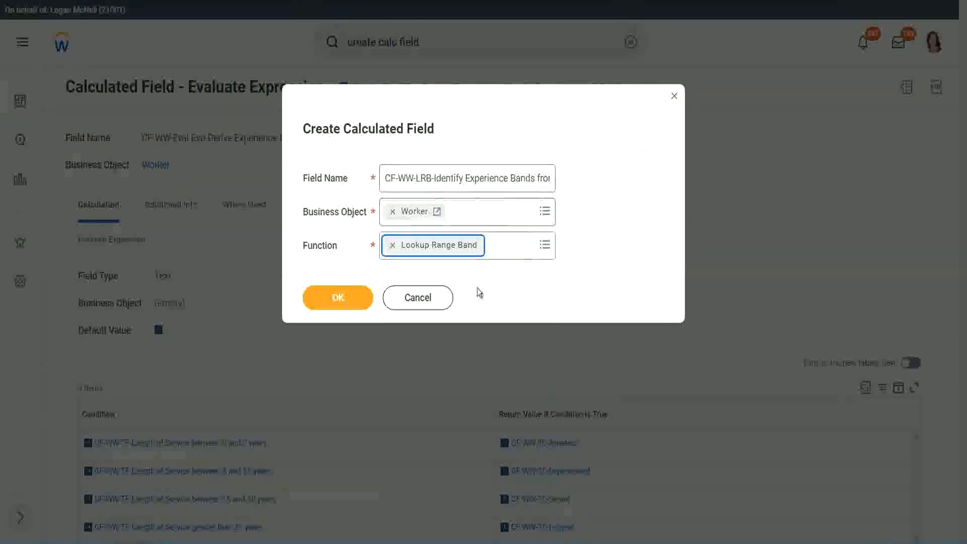
click(345, 302)
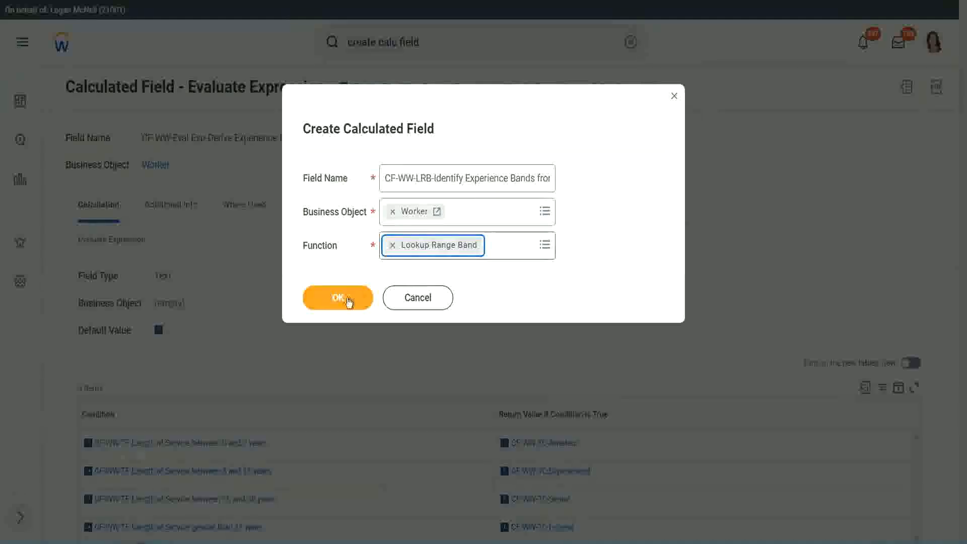
click(345, 300)
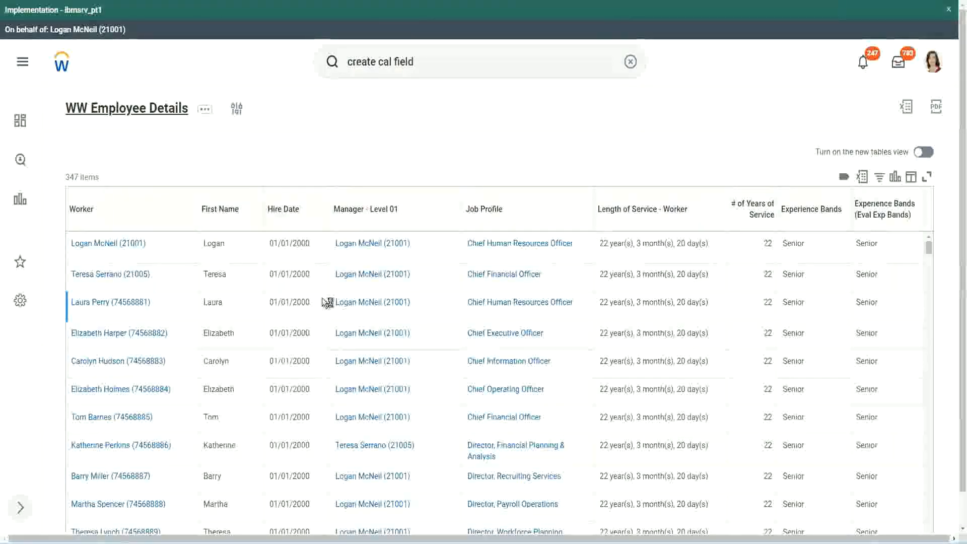
Copy the name of the CF-WW-Convert Text To Number field from the columns of the WW Employee Details report definition.
scroll(318, 330, down, 5)
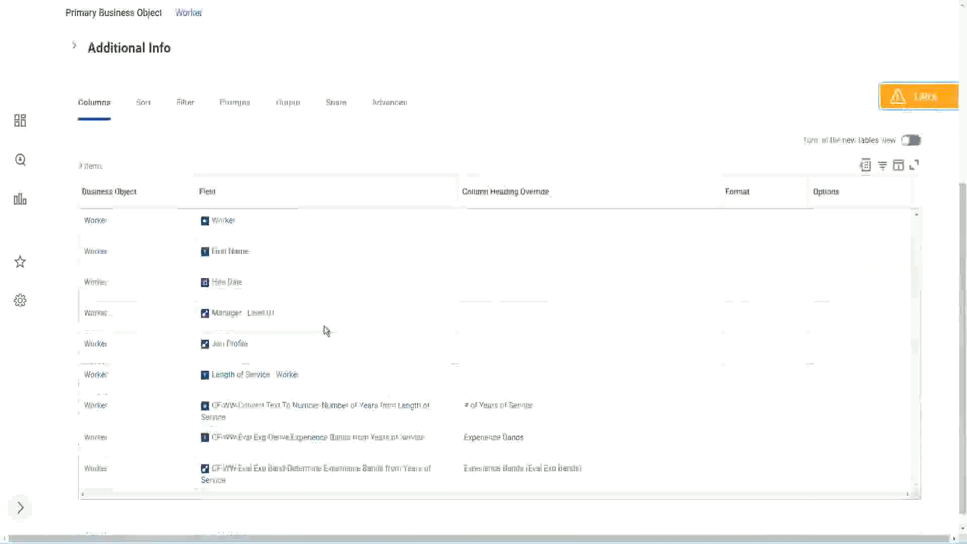
right_click(307, 394)
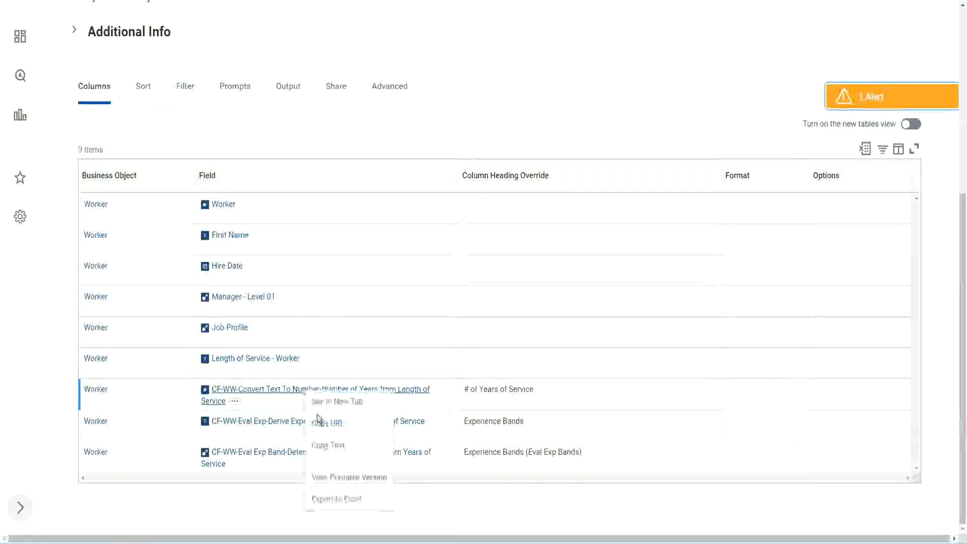
click(332, 445)
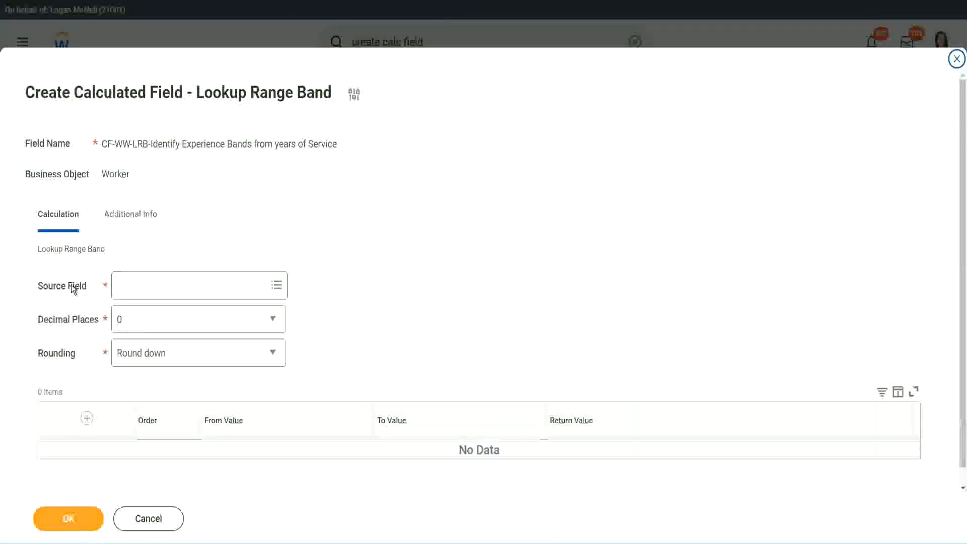
Set the source field to "CF-WW-Convert Text To Number-Number of Years from Length of Service".
click(151, 287)
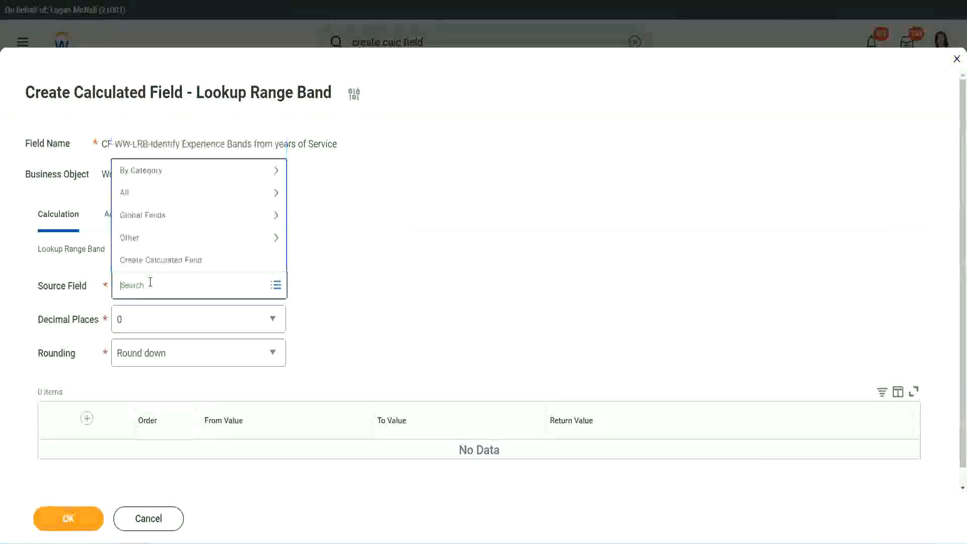
text(Number of Years from Length of Service)
key(Return)
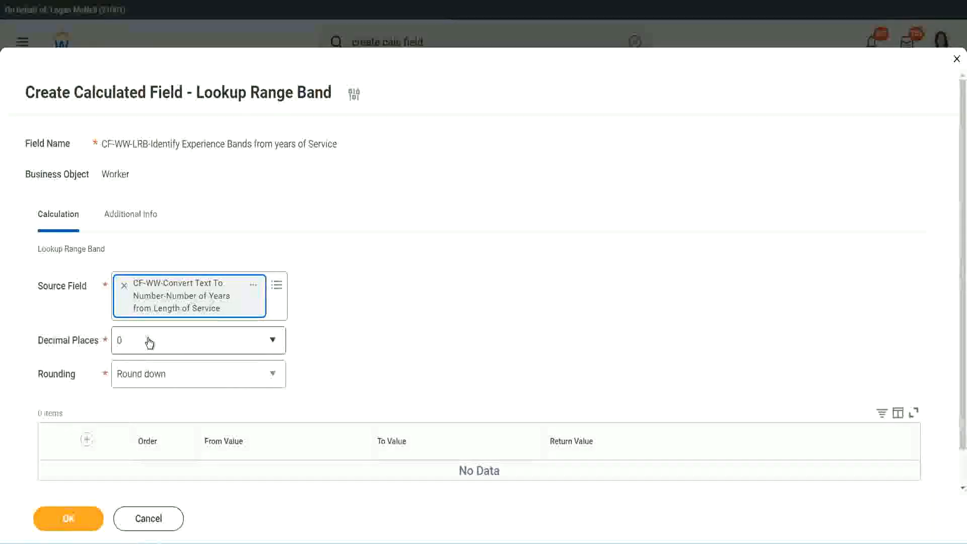
Review the decimal places options, keeping 0, and set the rounding to Round.
click(189, 347)
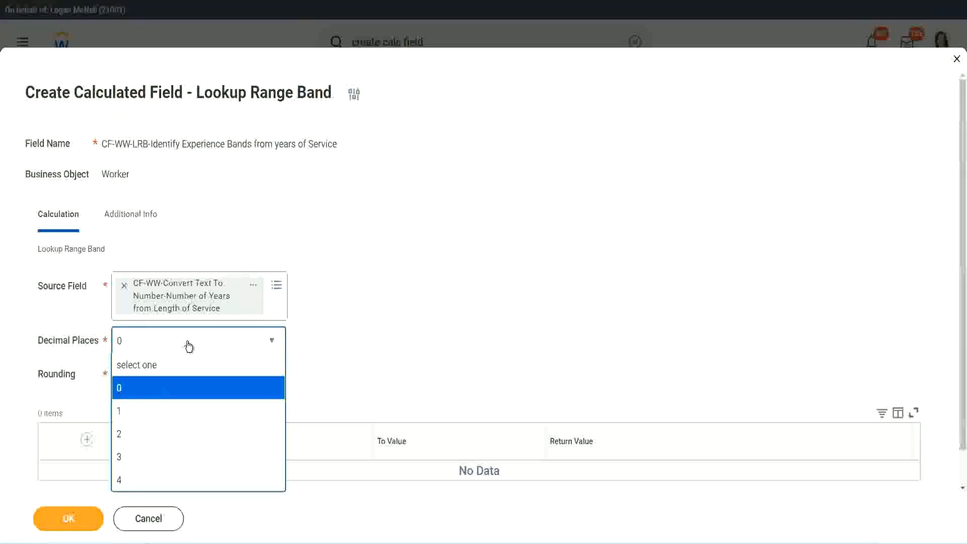
click(377, 331)
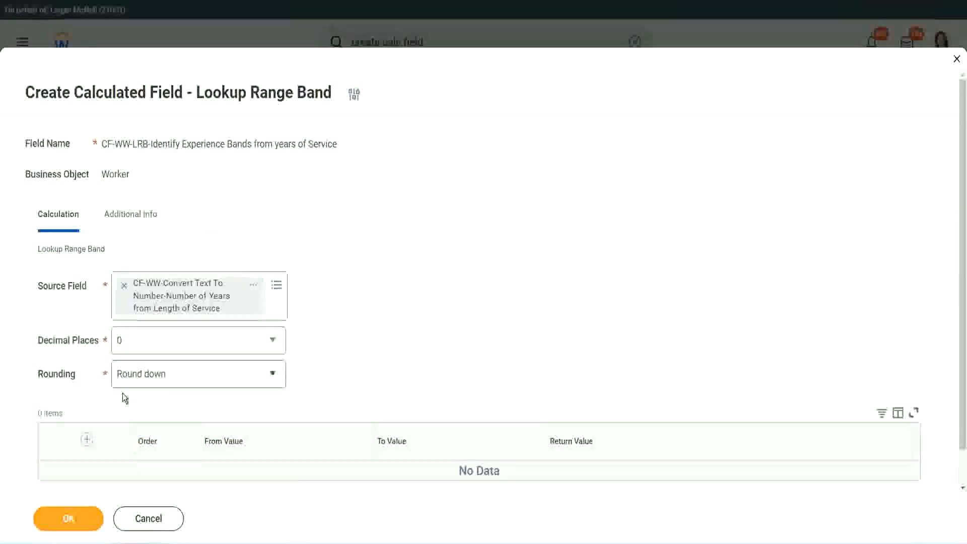
click(155, 377)
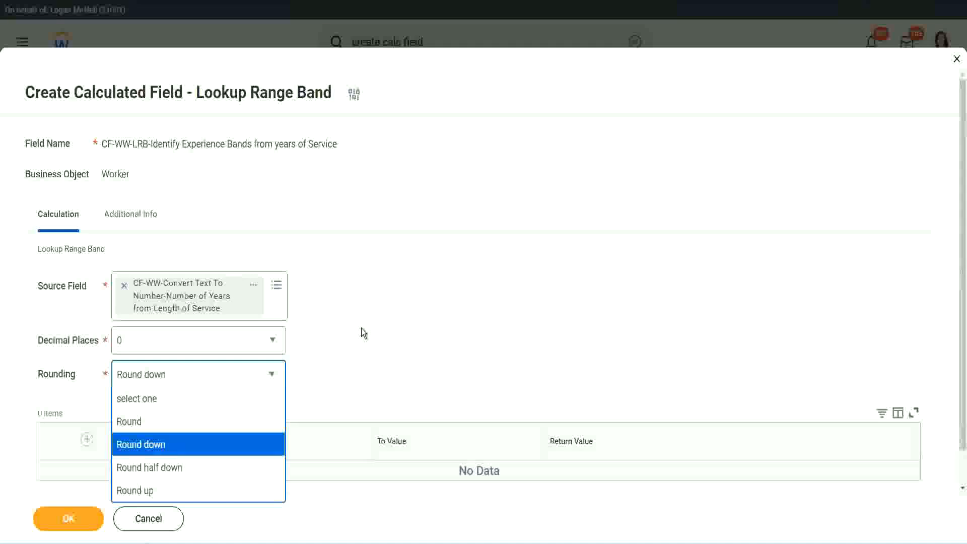
click(340, 371)
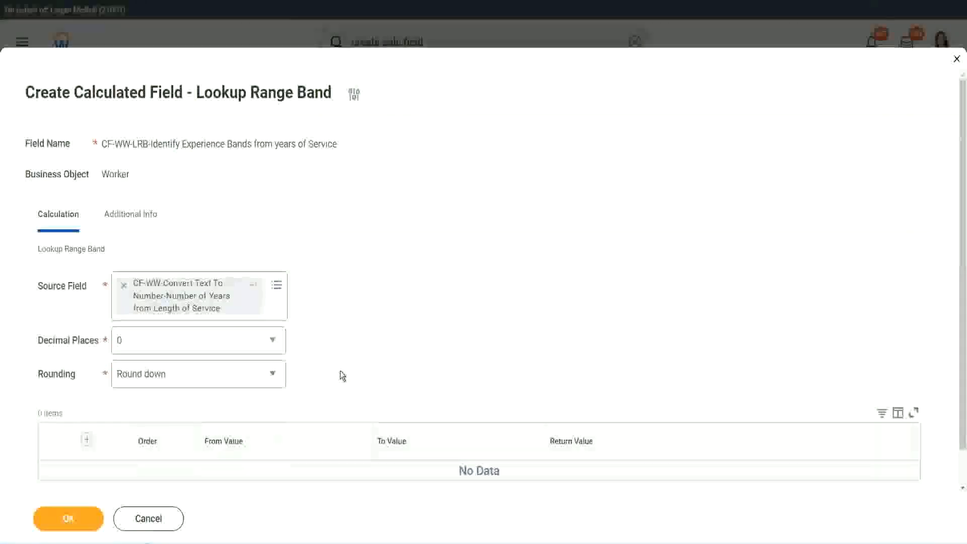
click(166, 377)
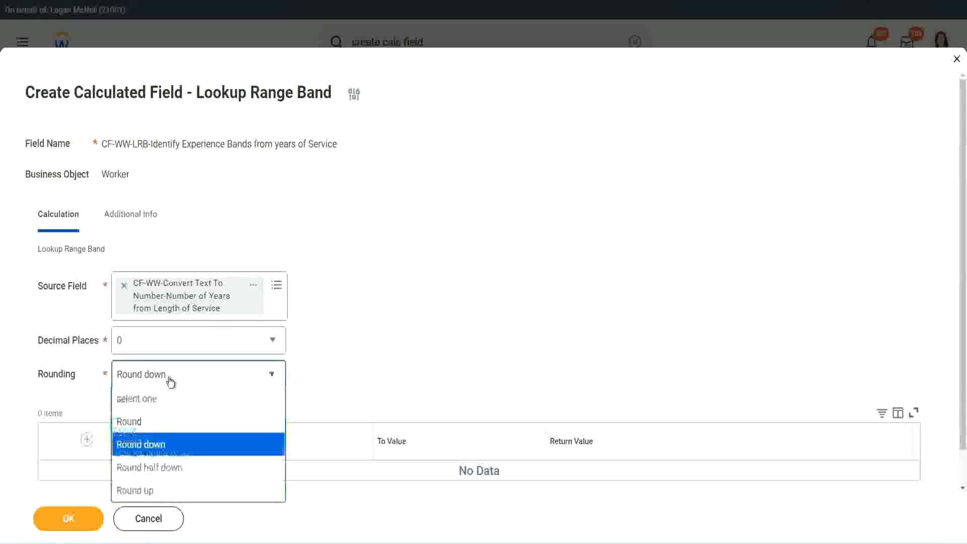
click(161, 424)
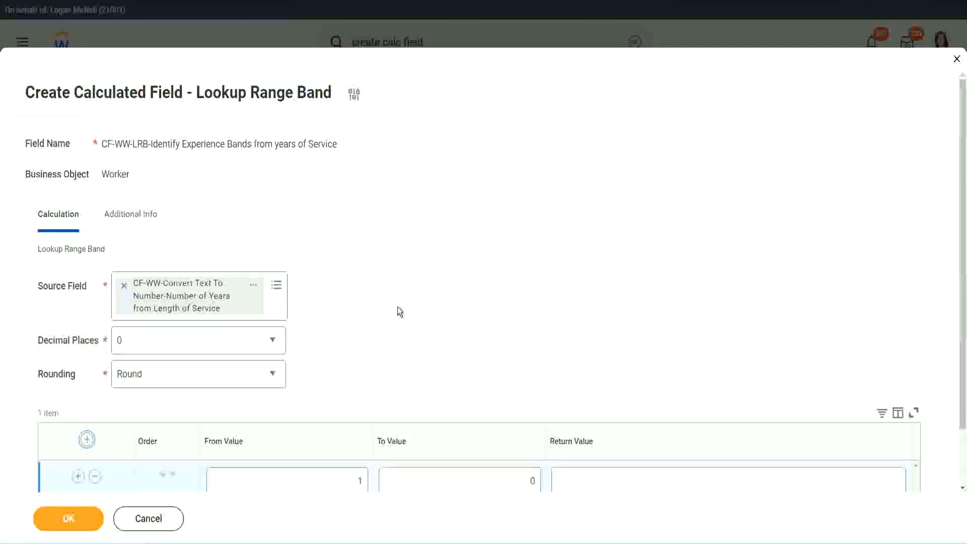
Fill in the first range row with From Value 0, To Value 7 and Return Value "Amateur".
scroll(404, 309, down, 2)
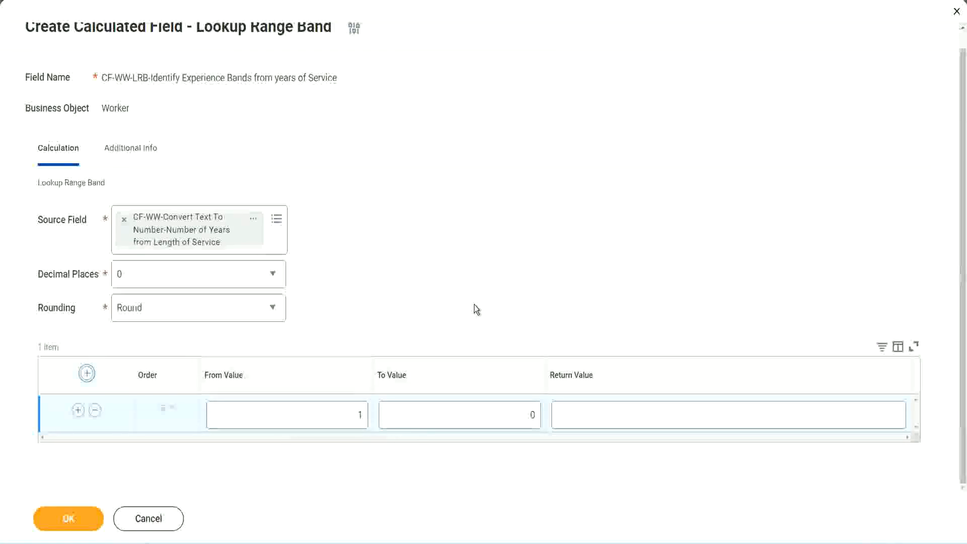
click(352, 418)
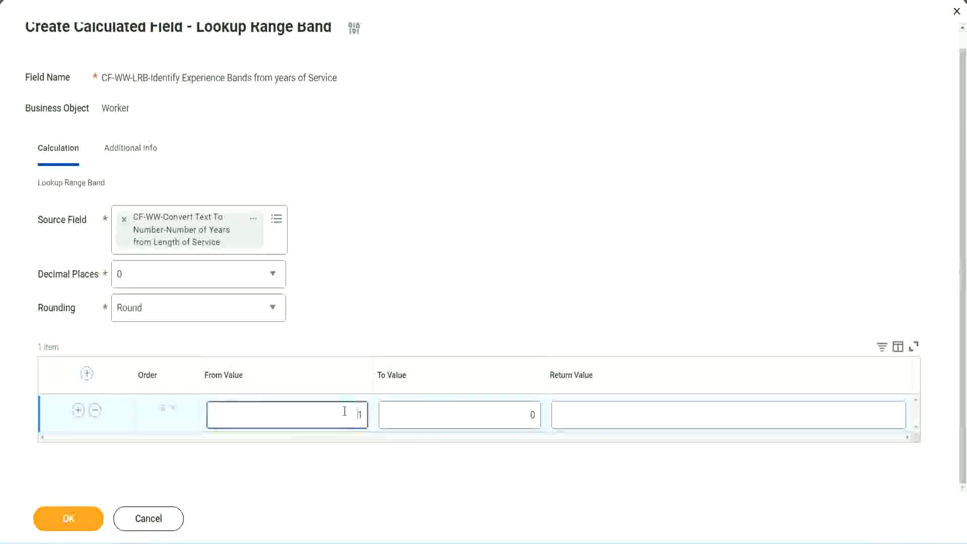
text(0)
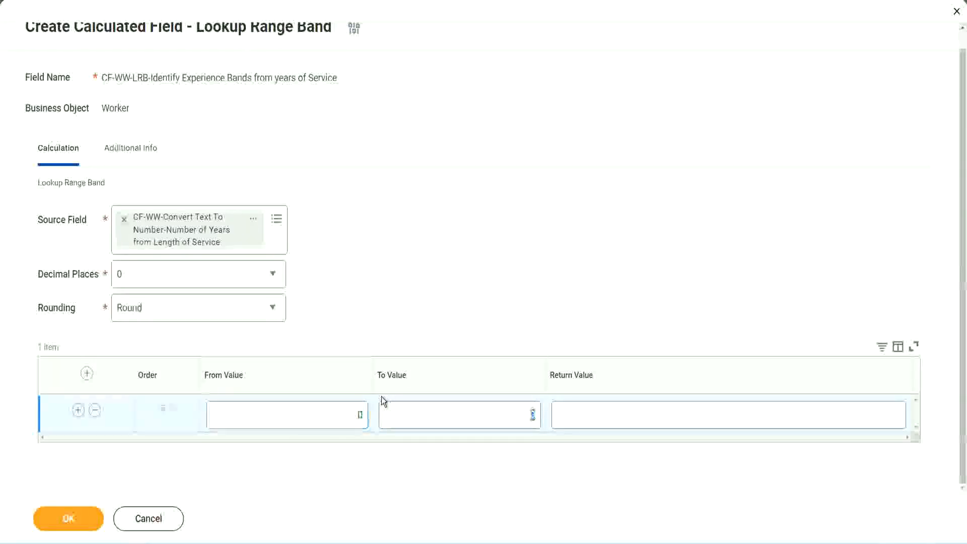
key(Tab)
text(7)
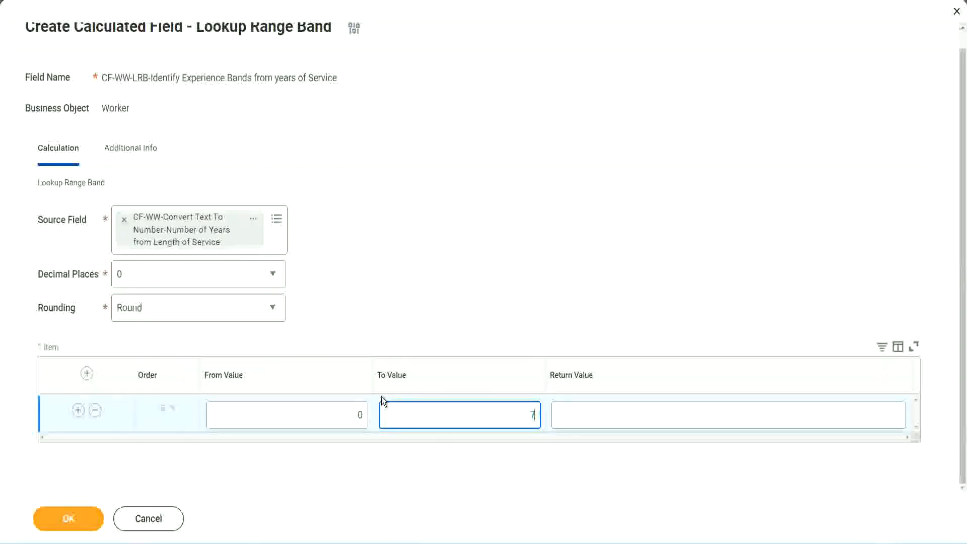
key(Tab)
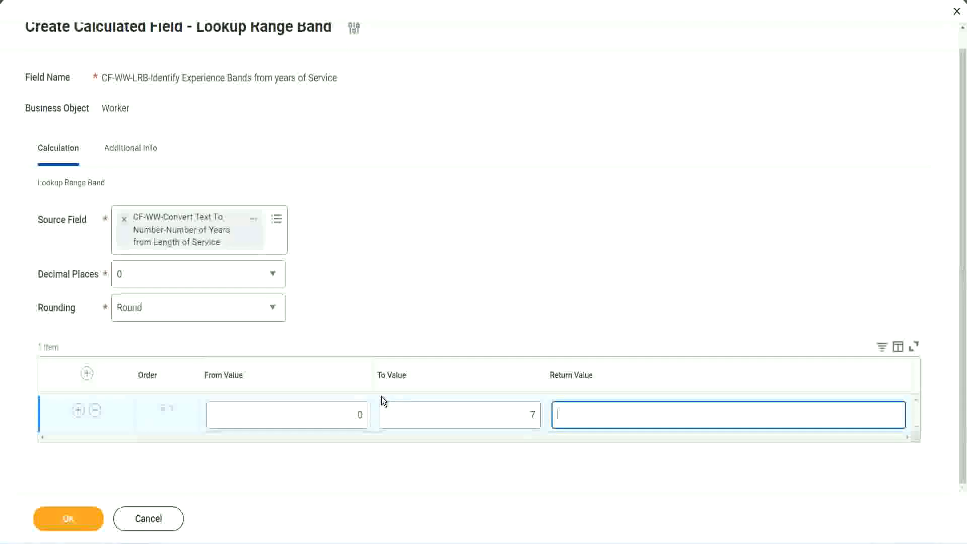
text(Amateur)
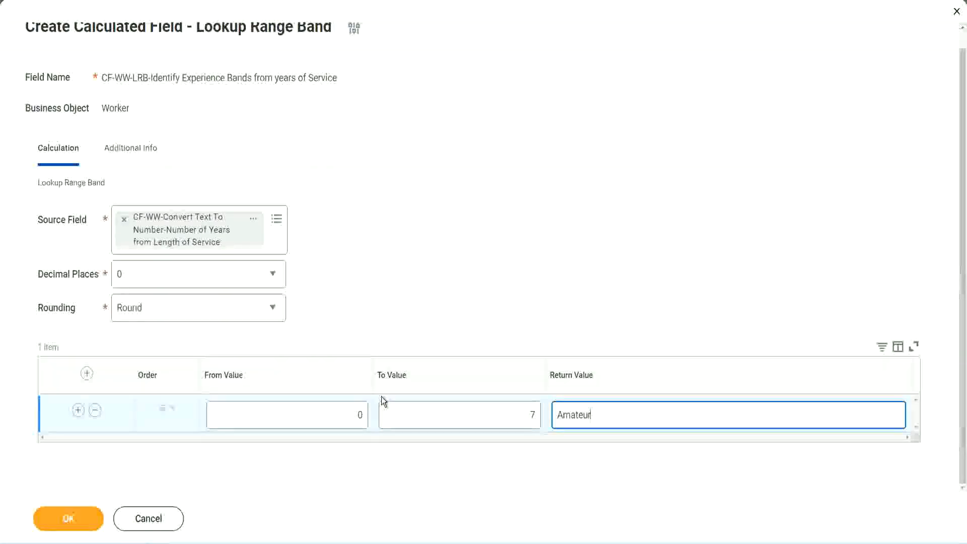
click(335, 415)
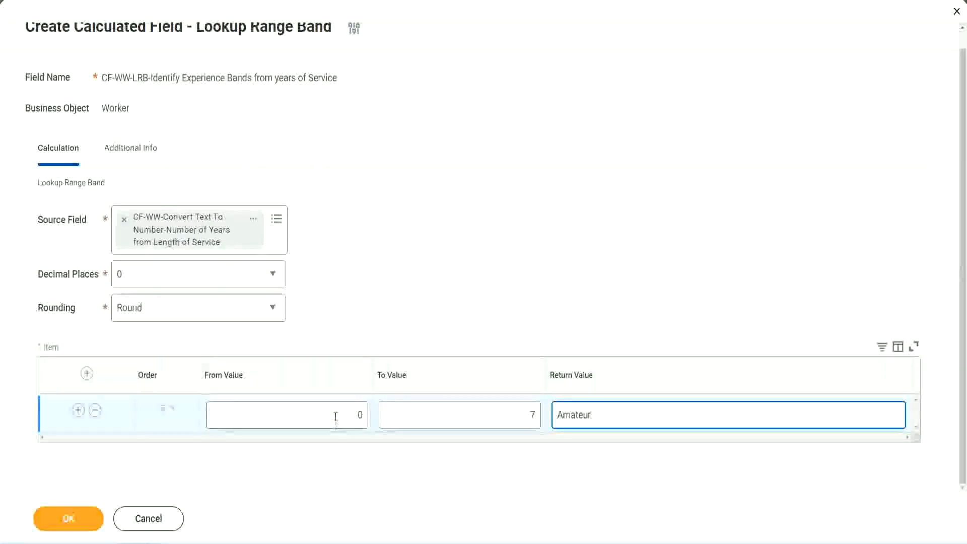
Add a second range row starting at 8 with To Value 15 and Return Value "Experienced".
click(523, 408)
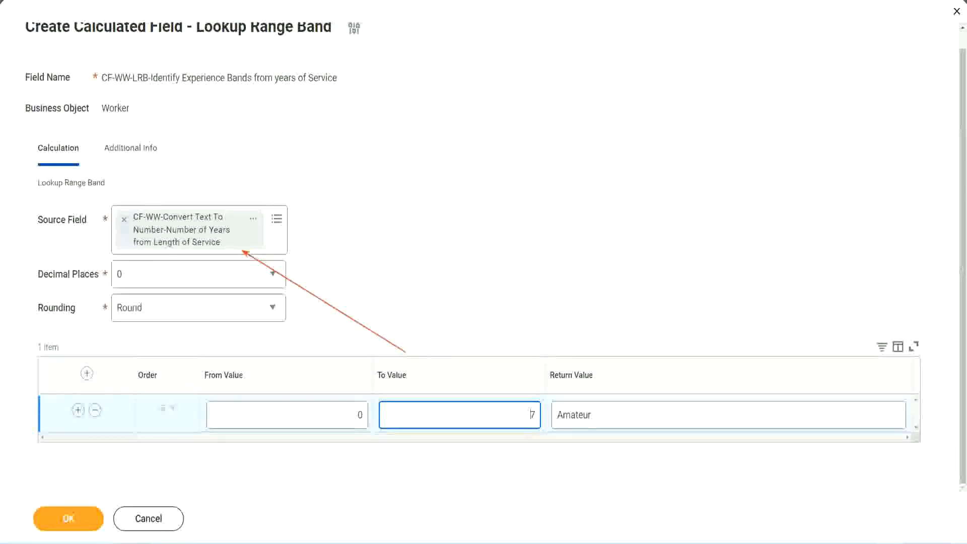
click(78, 410)
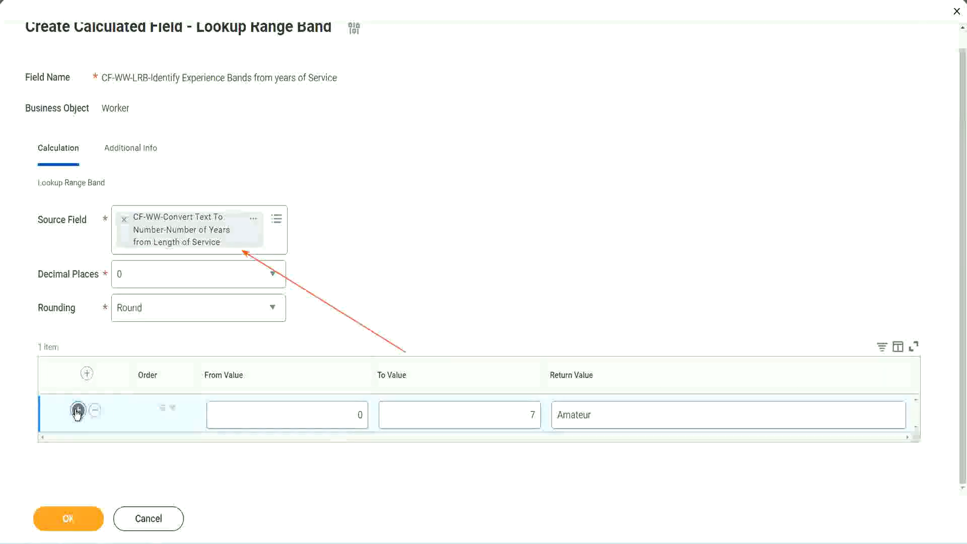
click(358, 451)
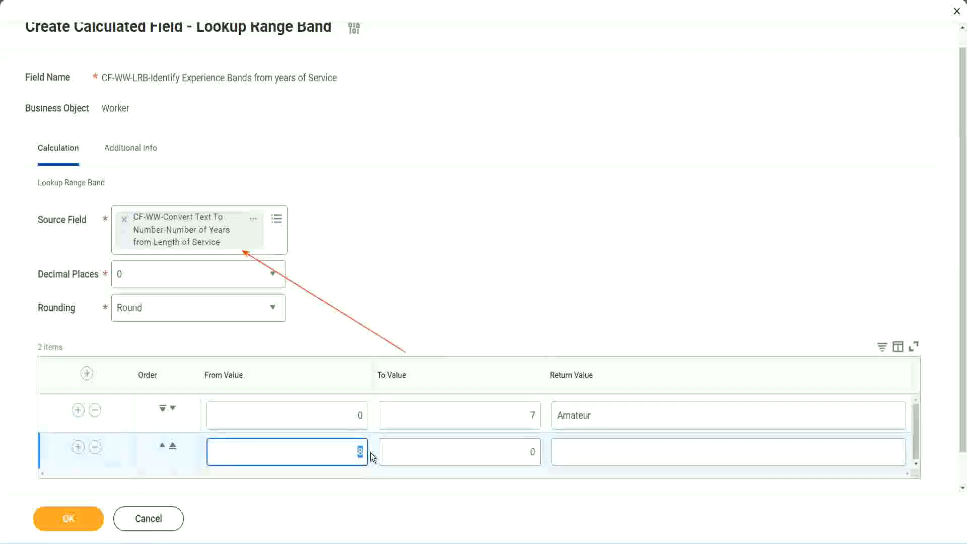
click(347, 420)
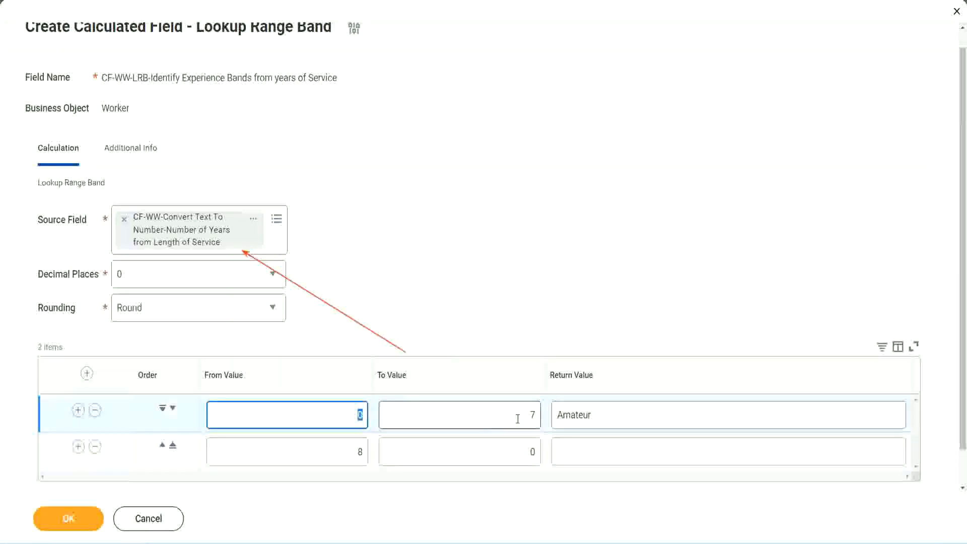
click(526, 419)
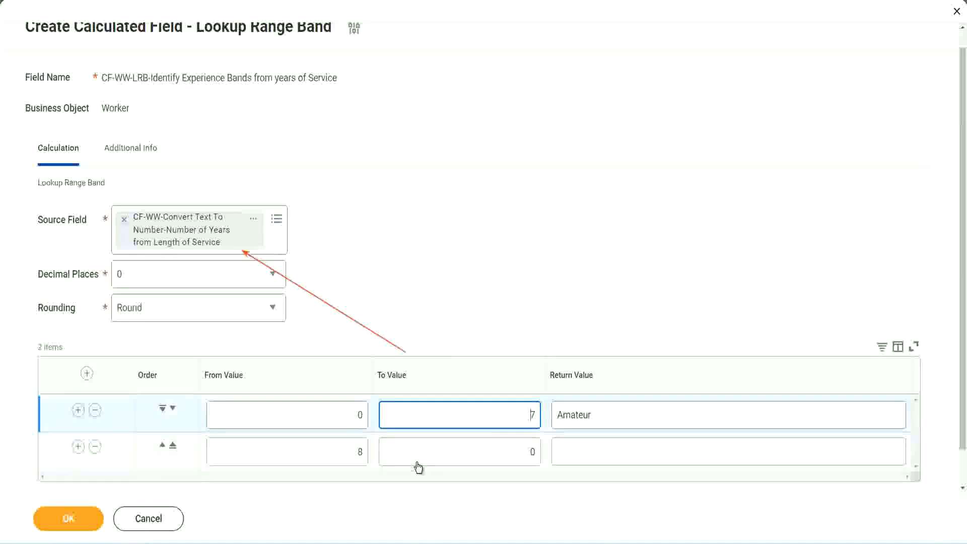
click(345, 457)
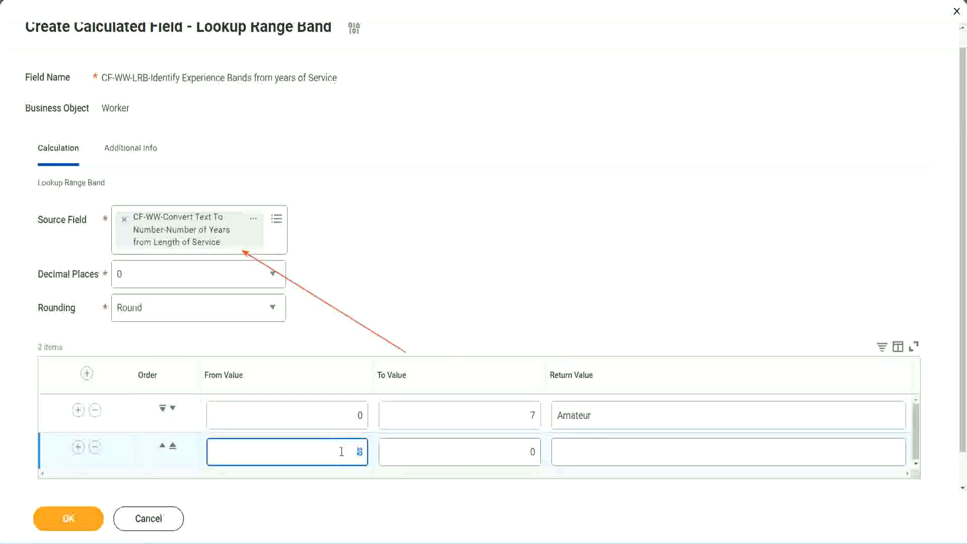
click(524, 453)
key(Delete)
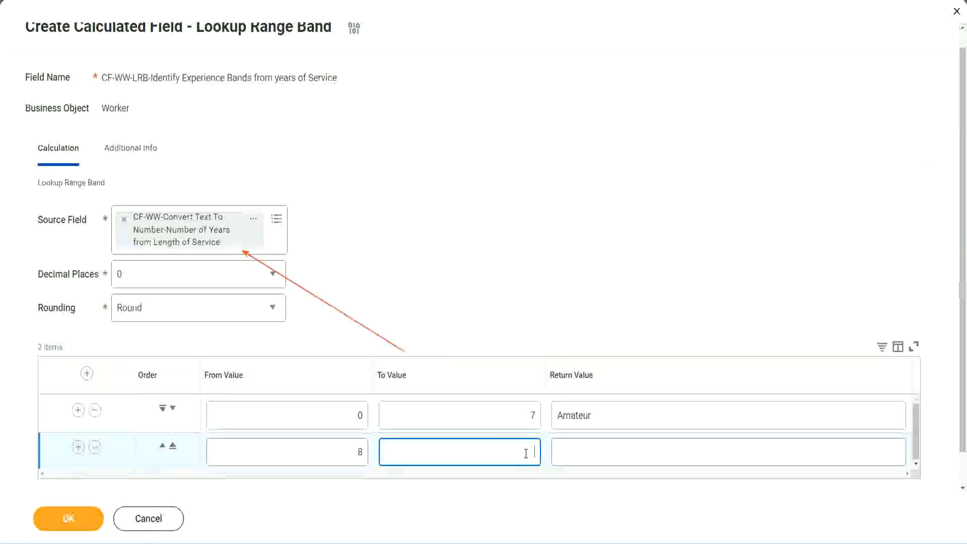
text(15)
click(596, 449)
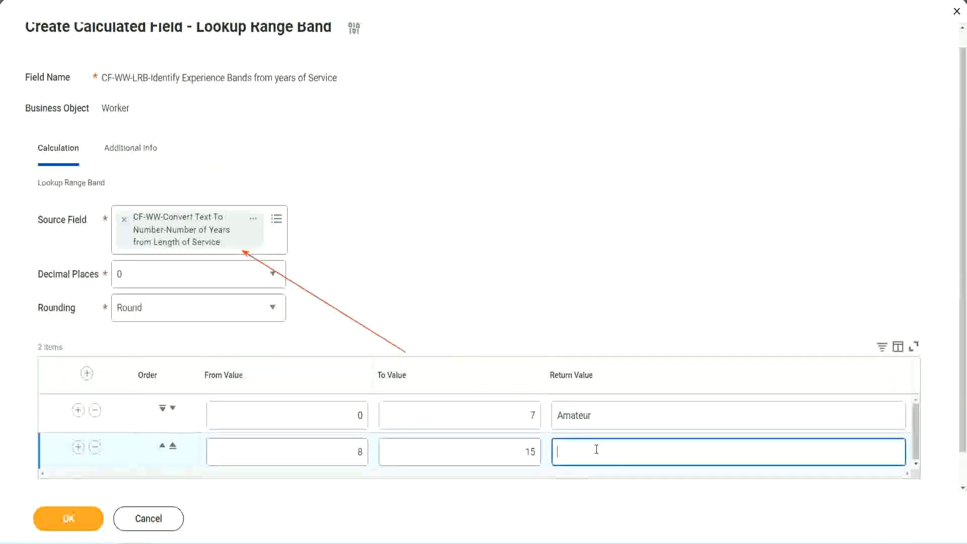
text(Experienced)
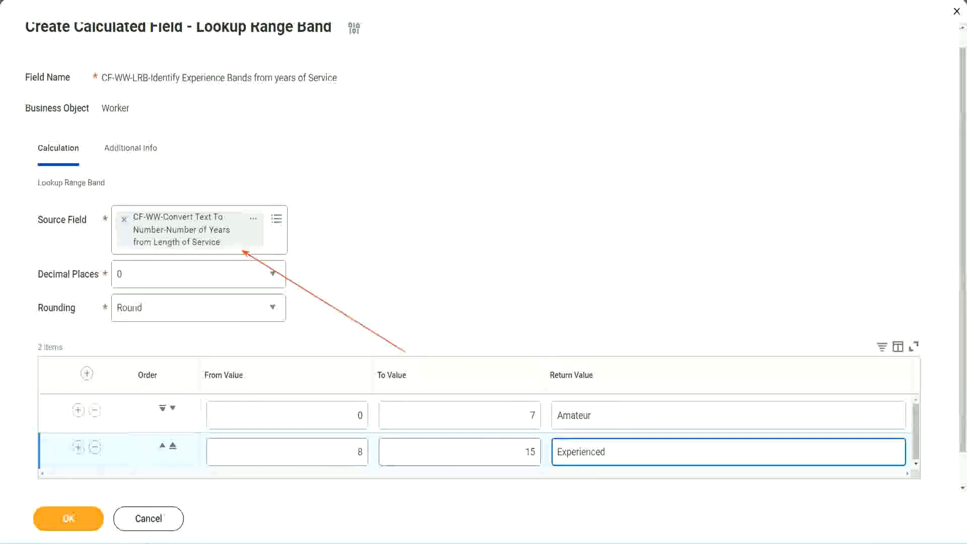
Add a third range row starting at 16 with To Value 30 and Return Value "Senior".
click(78, 449)
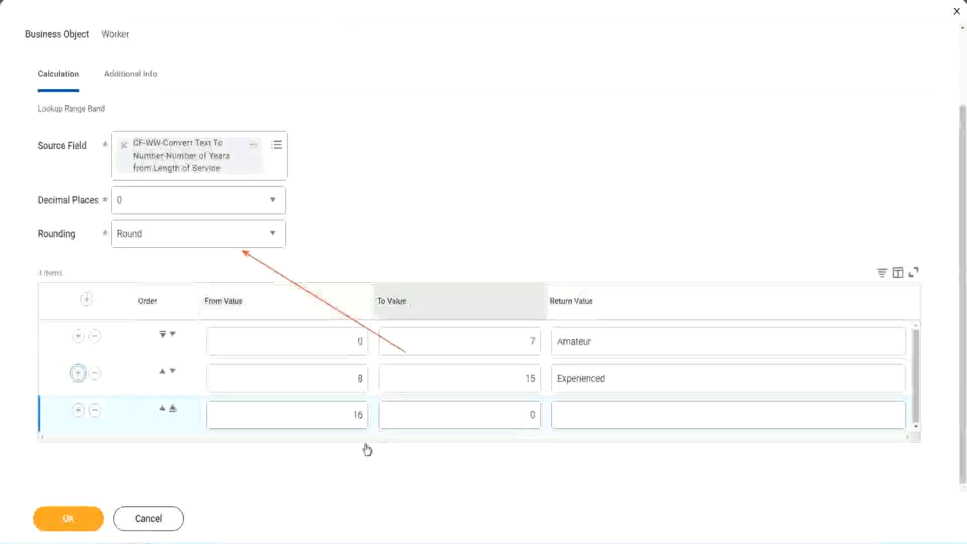
click(487, 416)
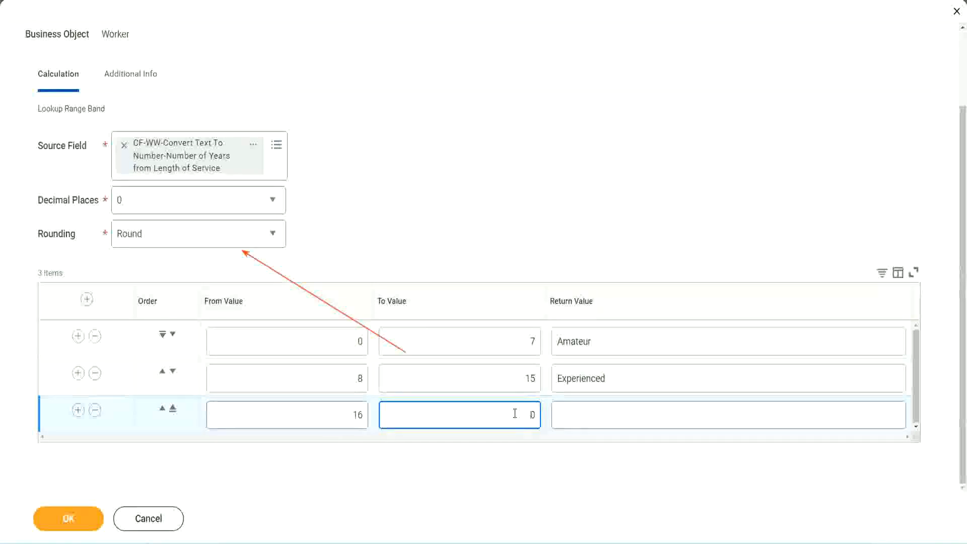
text(3)
key(Tab)
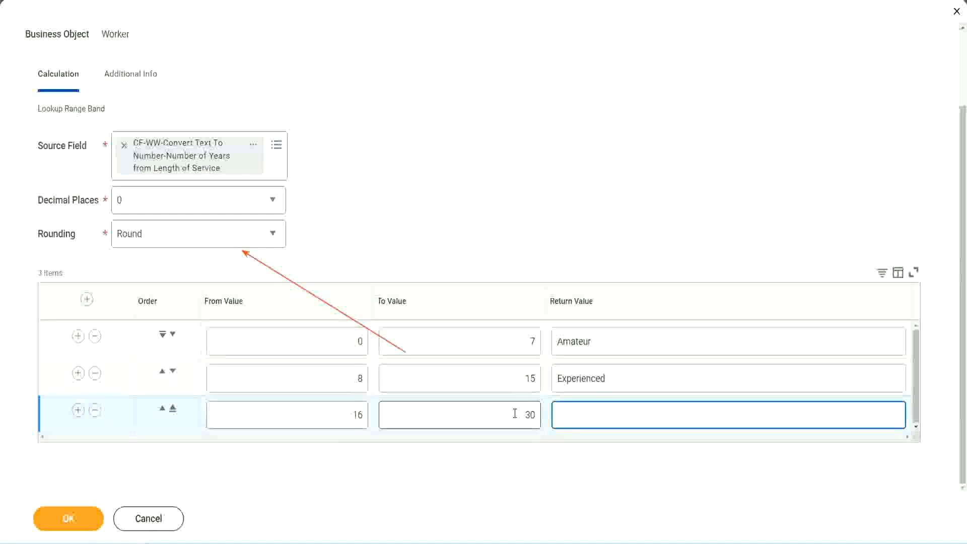
text(L)
text(Senior)
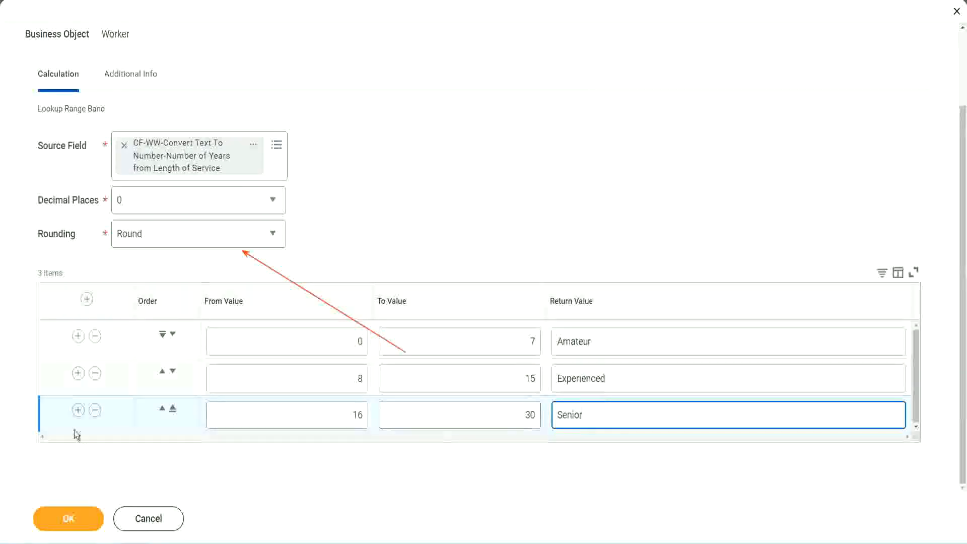
Add a fourth range row starting at 31 with To Value 1000 and Return Value "Legend".
click(77, 410)
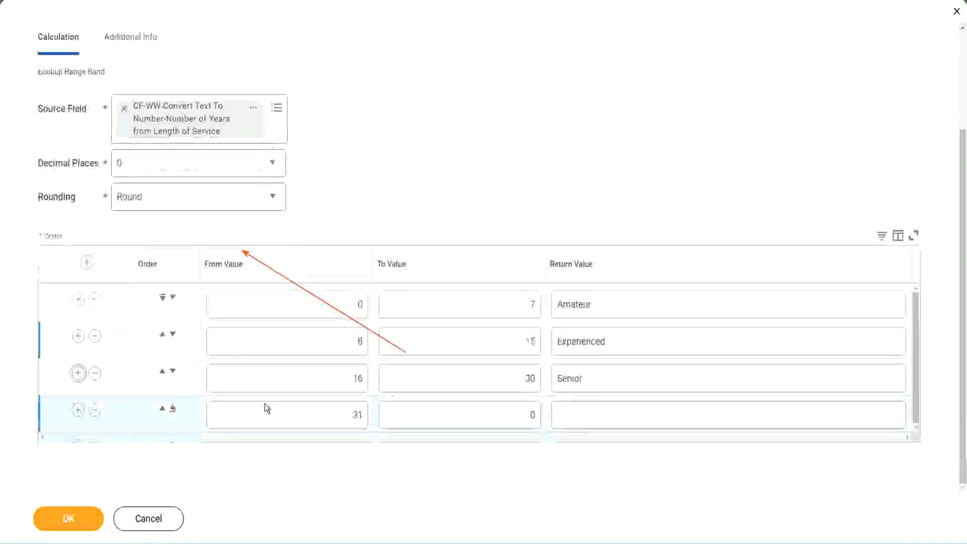
click(317, 407)
drag(319, 408, 371, 414)
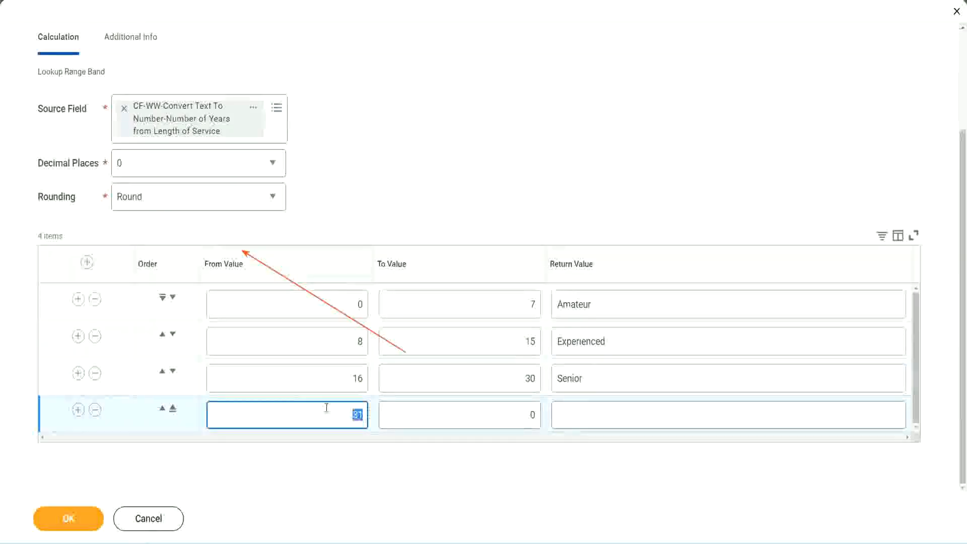
click(521, 415)
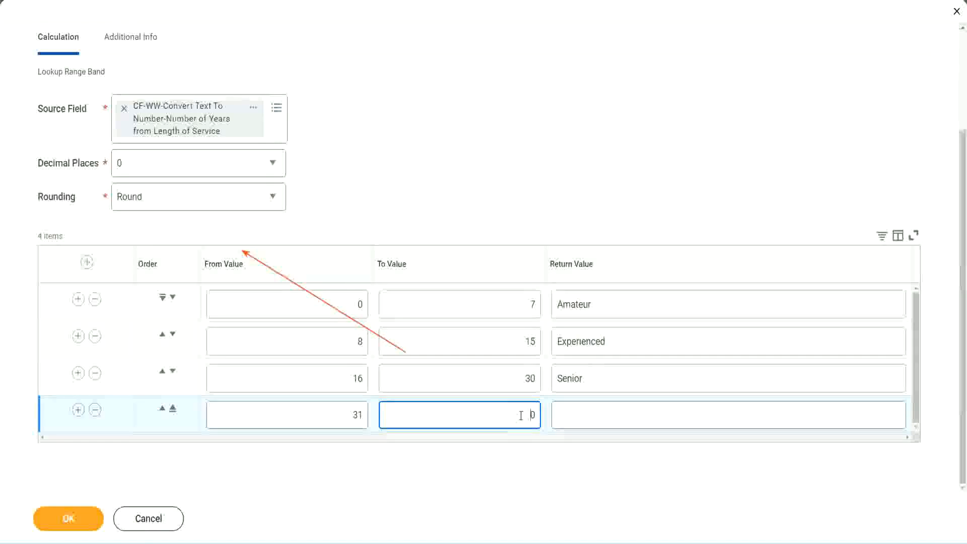
text(1000)
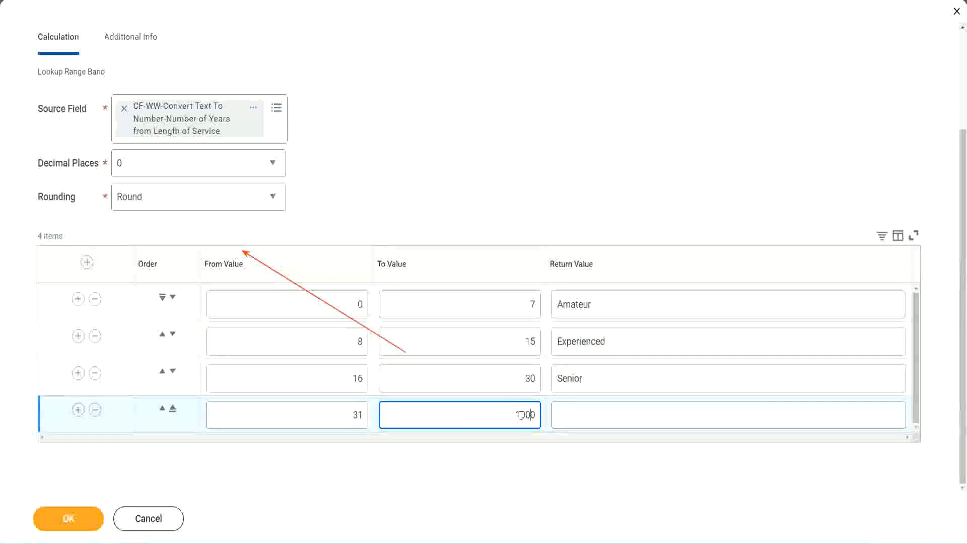
drag(486, 415, 549, 410)
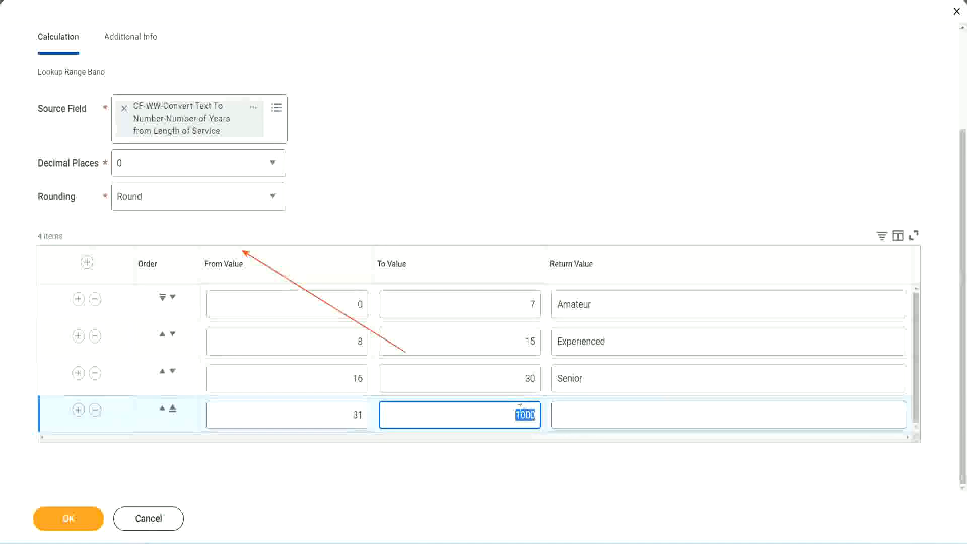
drag(507, 412, 542, 413)
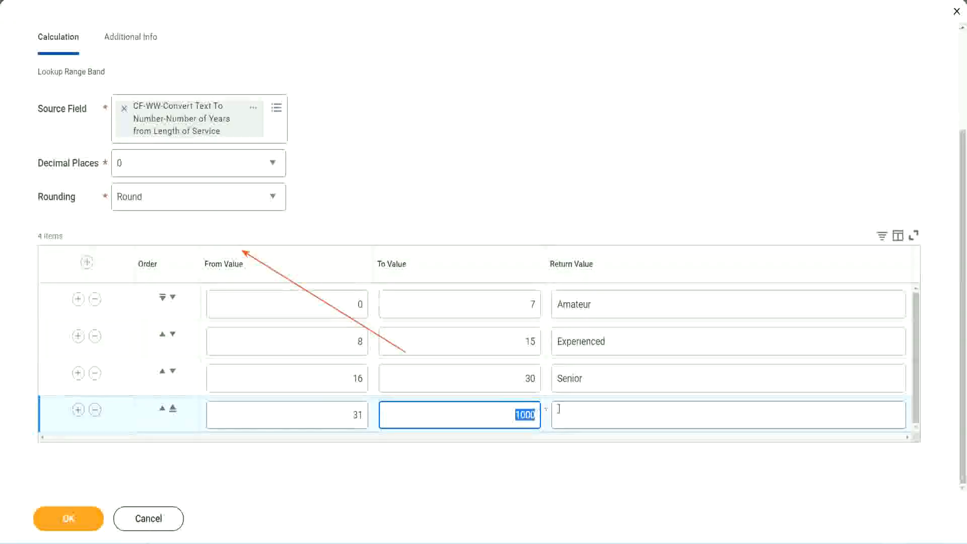
click(604, 414)
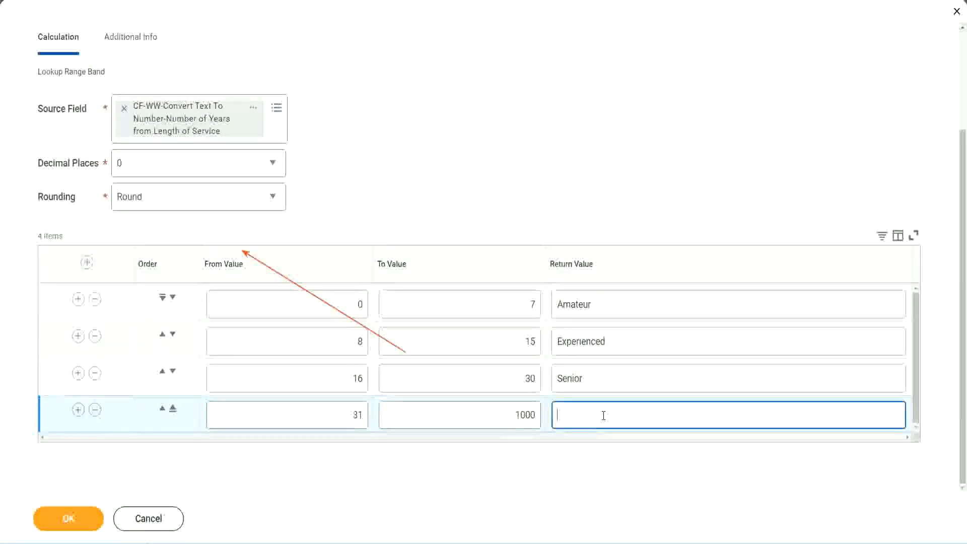
text(Legend)
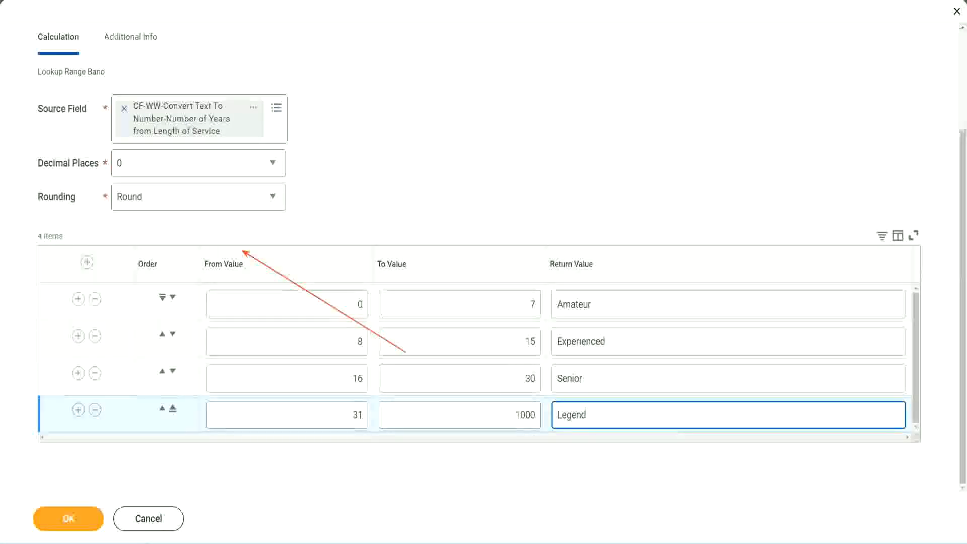
Review the From Value, To Value and Return Value entries of the four range rows.
click(452, 166)
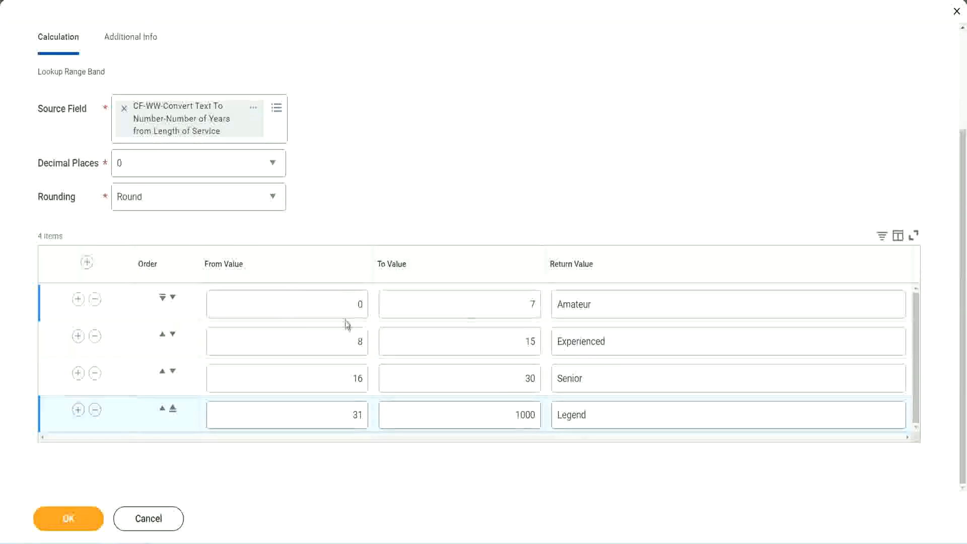
click(629, 304)
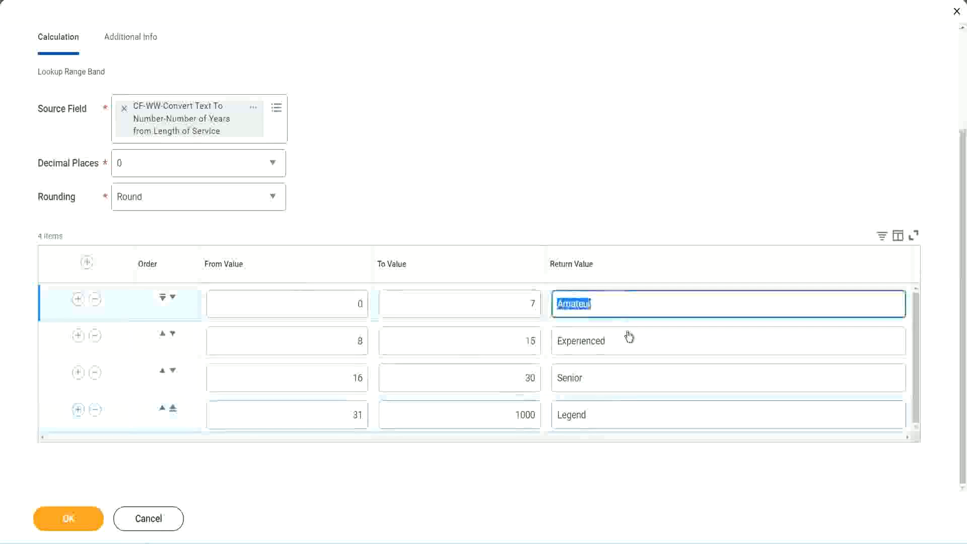
click(622, 346)
click(611, 383)
click(610, 415)
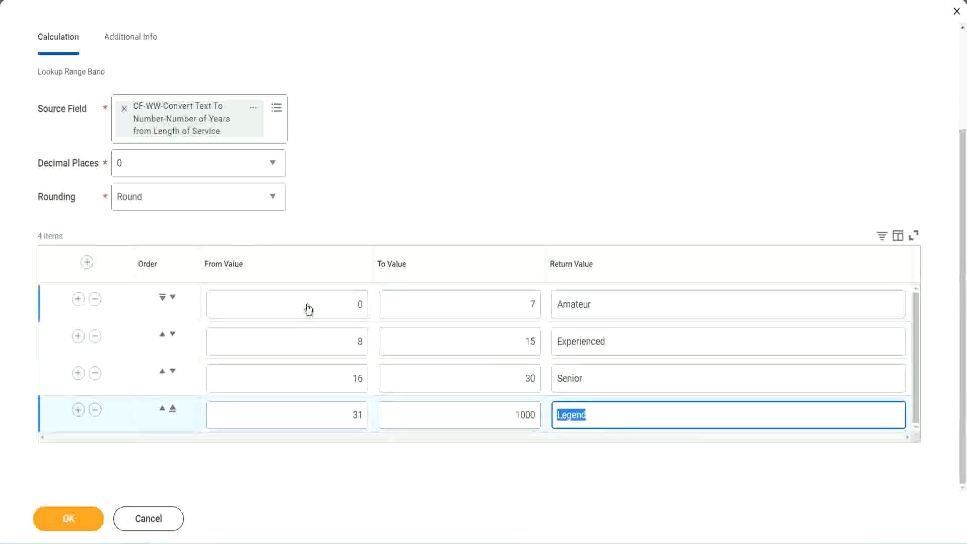
click(327, 305)
click(635, 314)
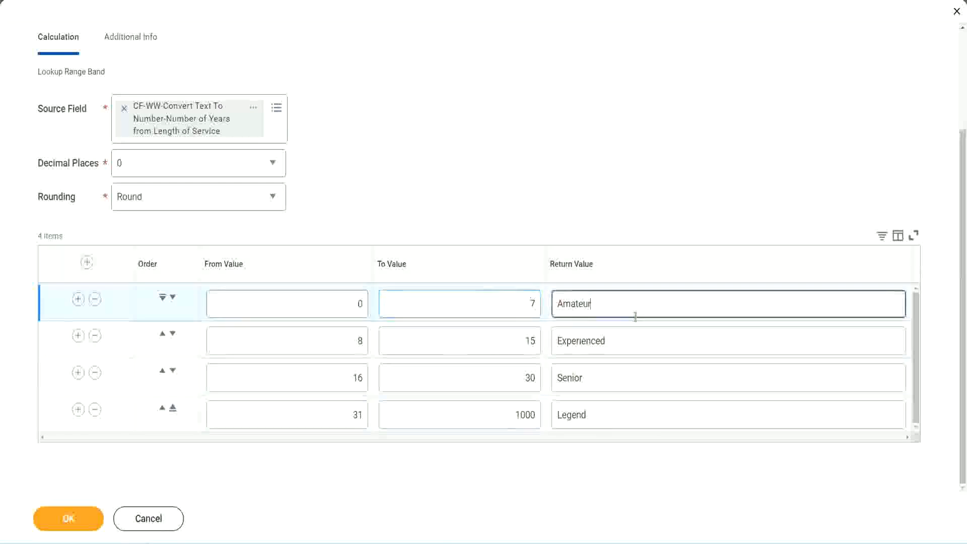
click(618, 382)
click(607, 411)
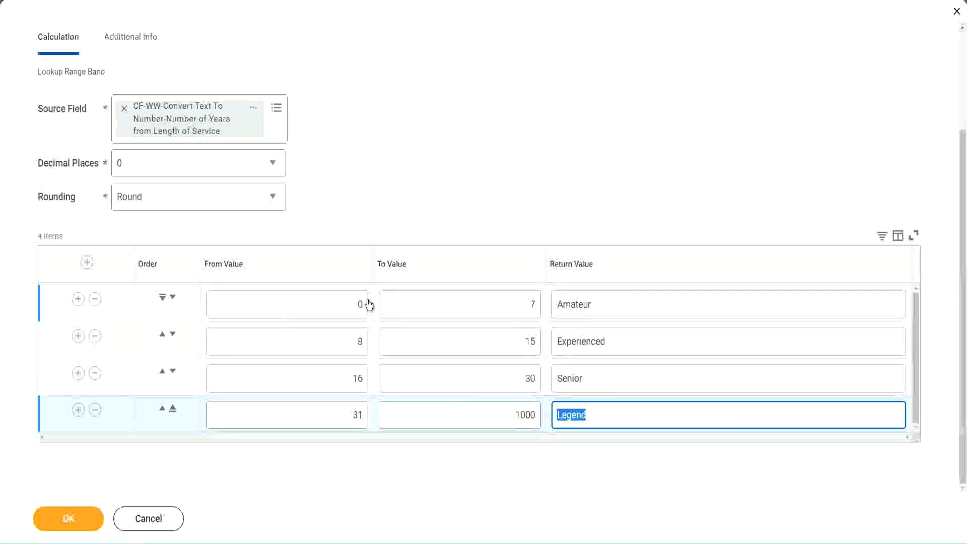
click(447, 225)
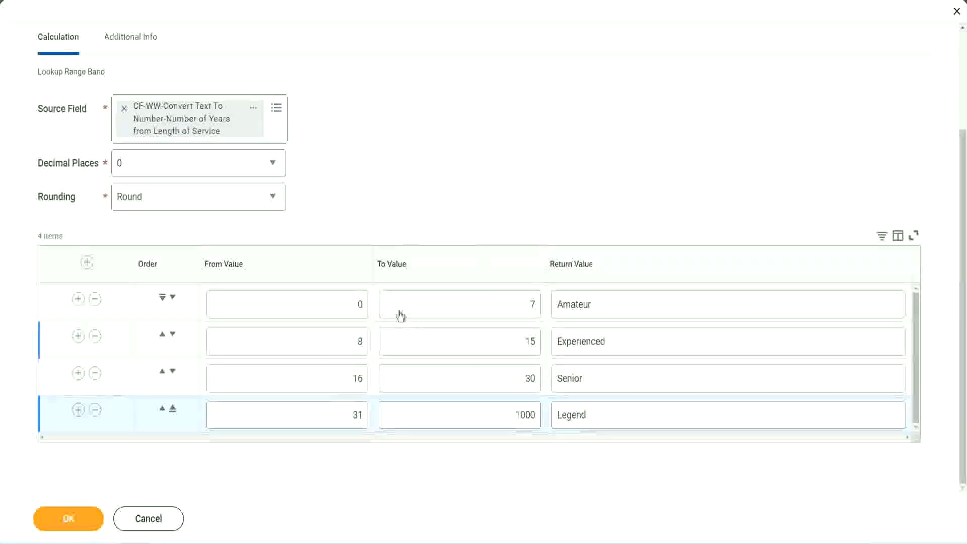
Save the Lookup Range Band calculated field and copy its name from the save confirmation.
click(67, 517)
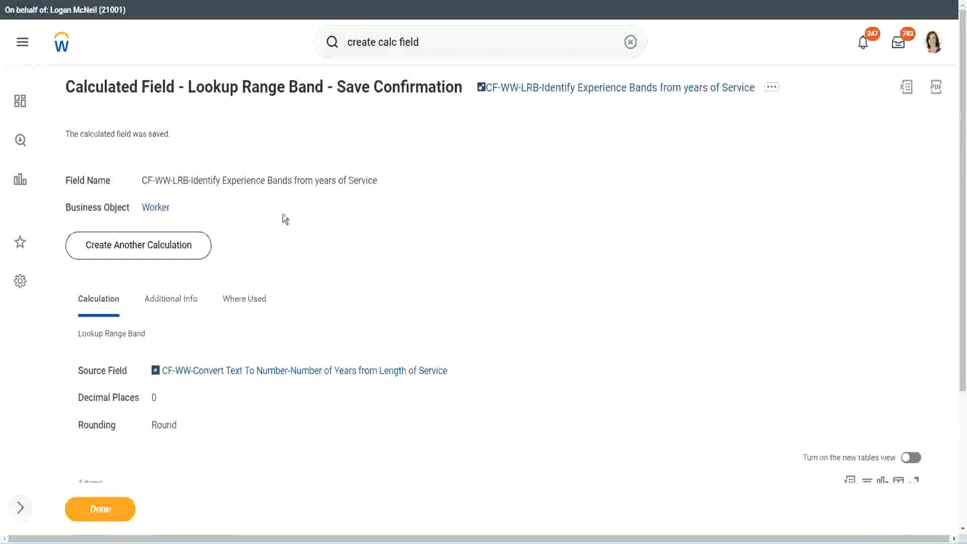
right_click(561, 91)
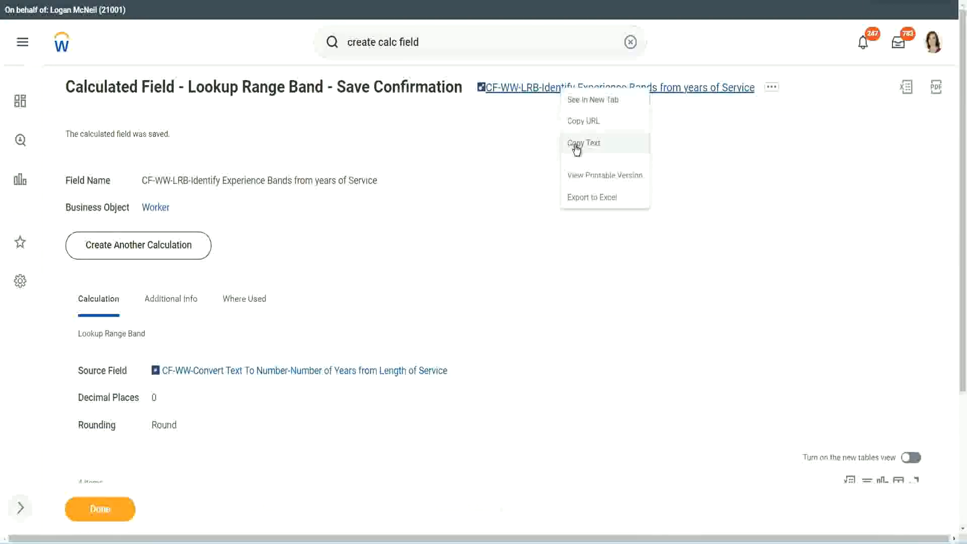
click(576, 145)
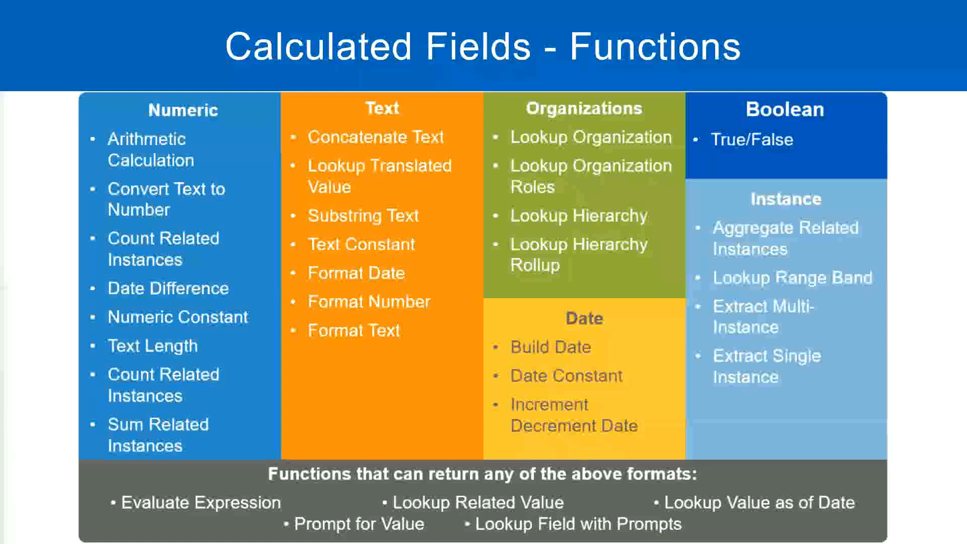
Switch to the Notepad++ notes and add the line "10,000 USD" below the Eval Expression notes.
key(alt+Tab)
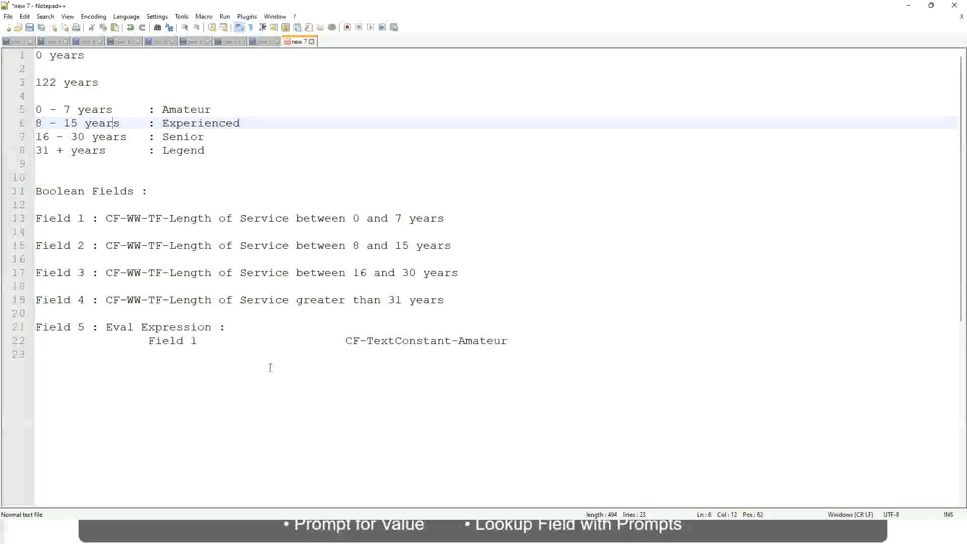
click(247, 382)
key(Return)
key(Return)
key(Return)
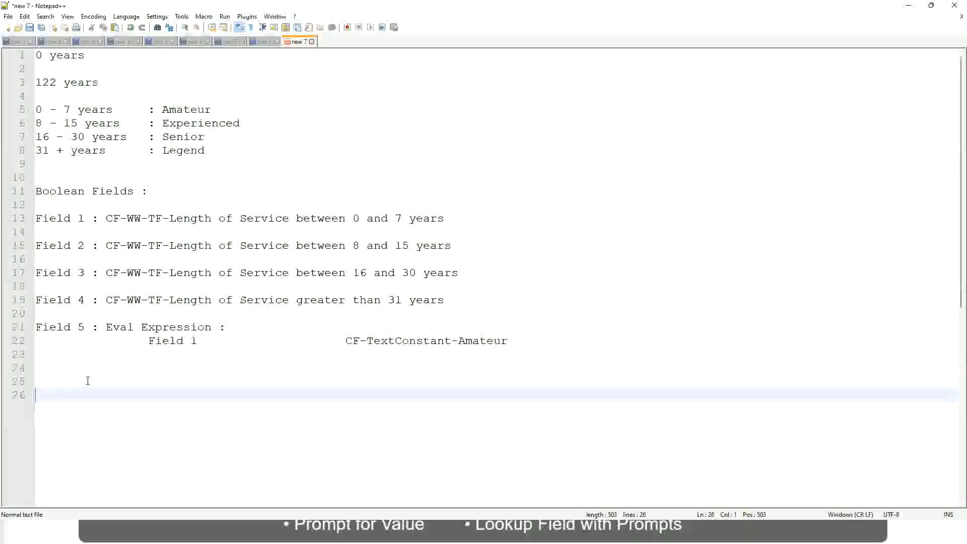
text(10,000 USD)
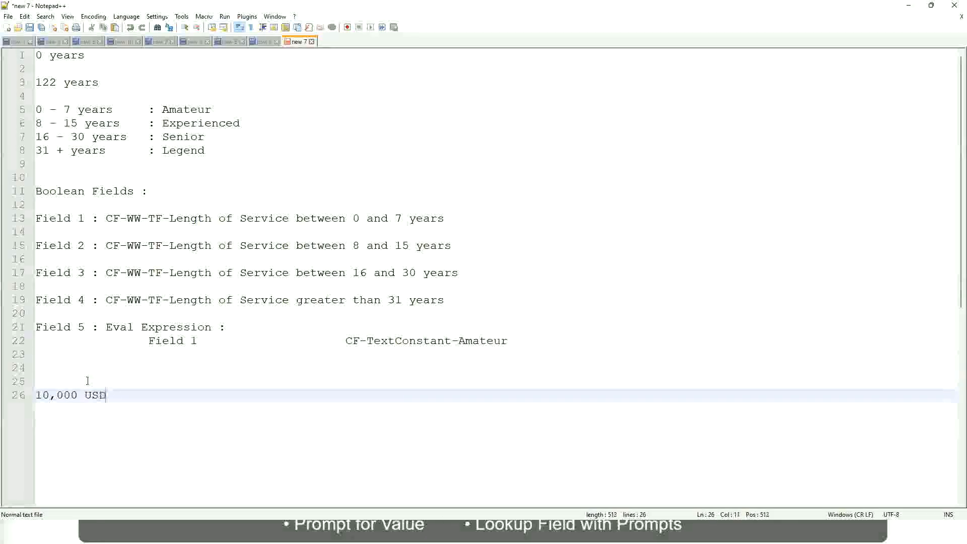
Enter "1,000" in a second, widely spaced column on the "10,000 USD" line.
key(Tab)
key(Tab)
key(Tab)
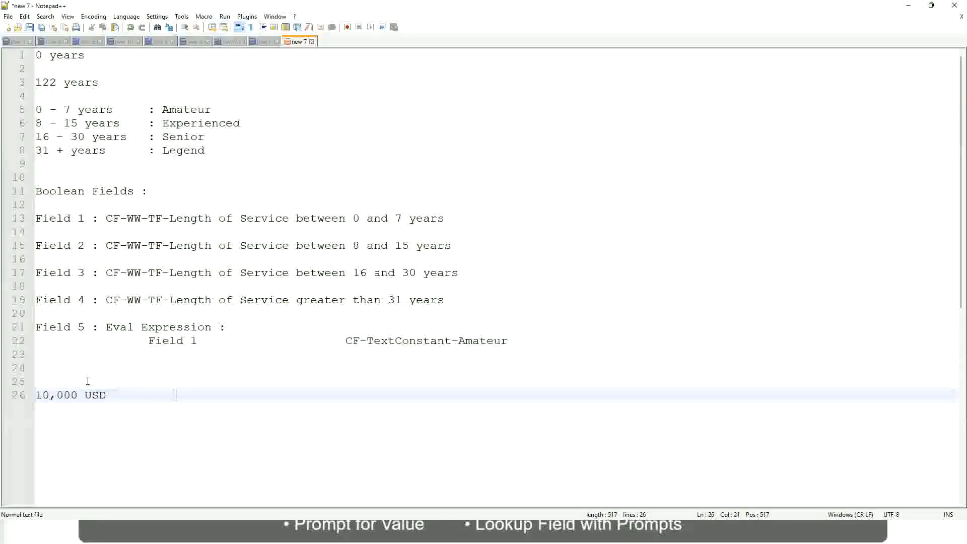
key(Tab)
key(Tab)
text(1,000)
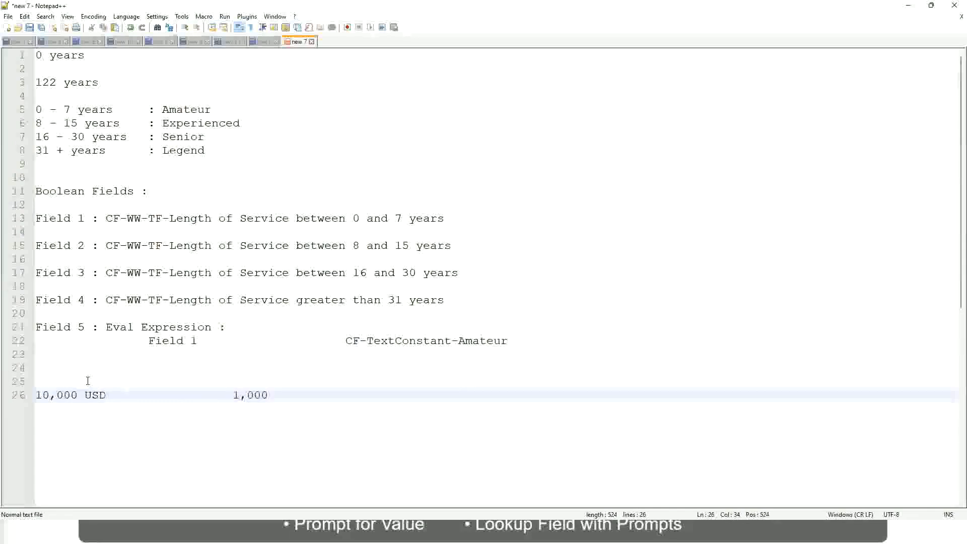
Extend the second-column amount on the "10,000 USD" line to "1,000,000 USD".
text(,000)
key(Left)
key(Left)
key(Left)
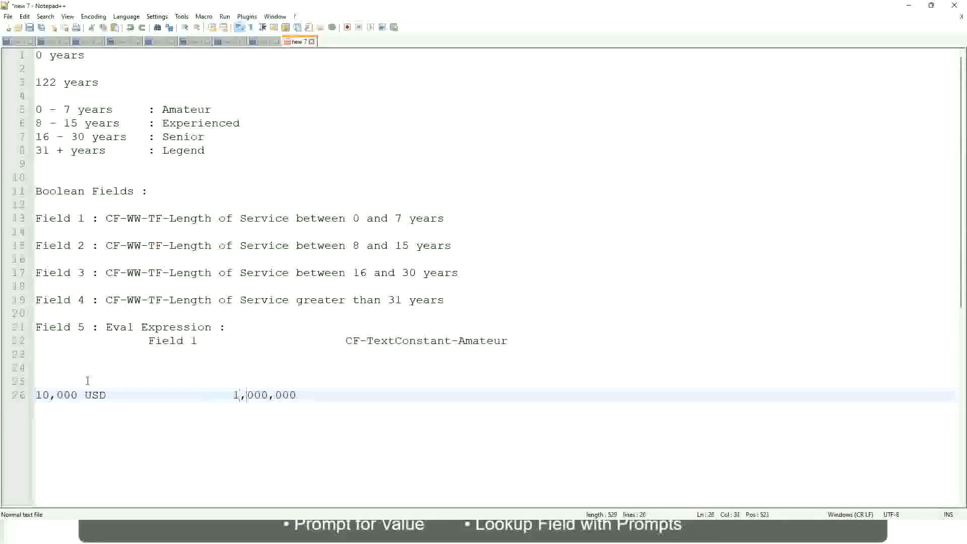
key(Right)
key(Right)
key(Right)
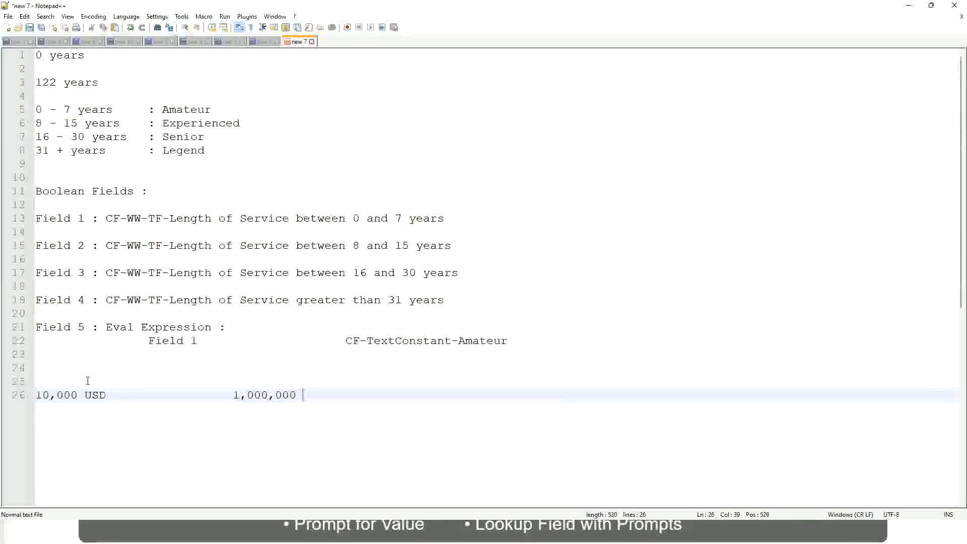
text(usd)
Leave a blank line below the USD amounts and add the band line "10 - 50,000 : Low", with the label in a spaced column.
key(Return)
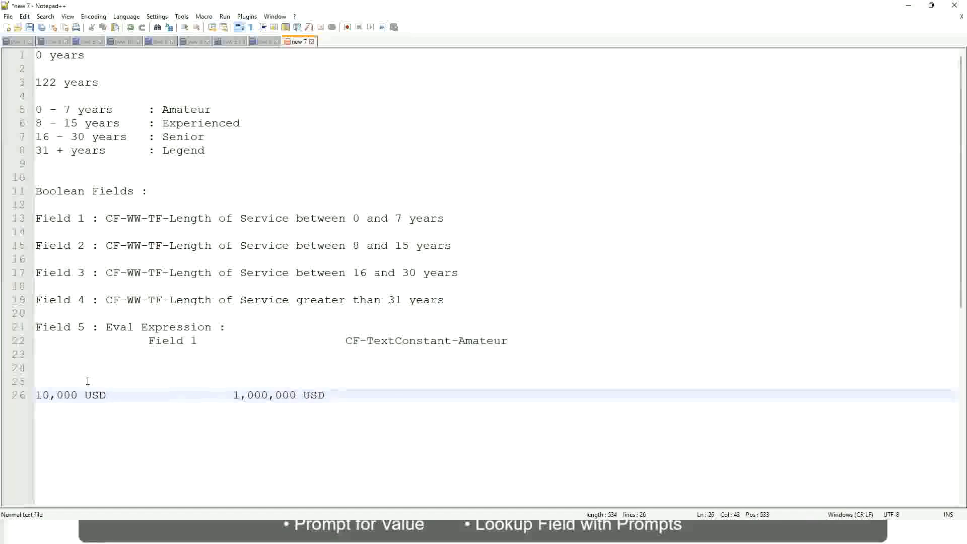
key(Return)
key(Return)
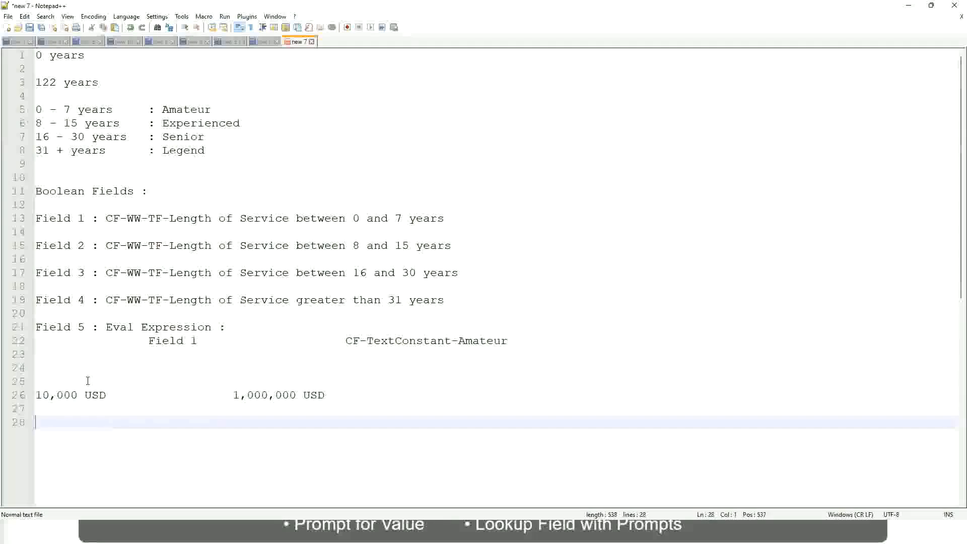
text(10 - 50,000)
key(Tab)
key(Tab)
key(Tab)
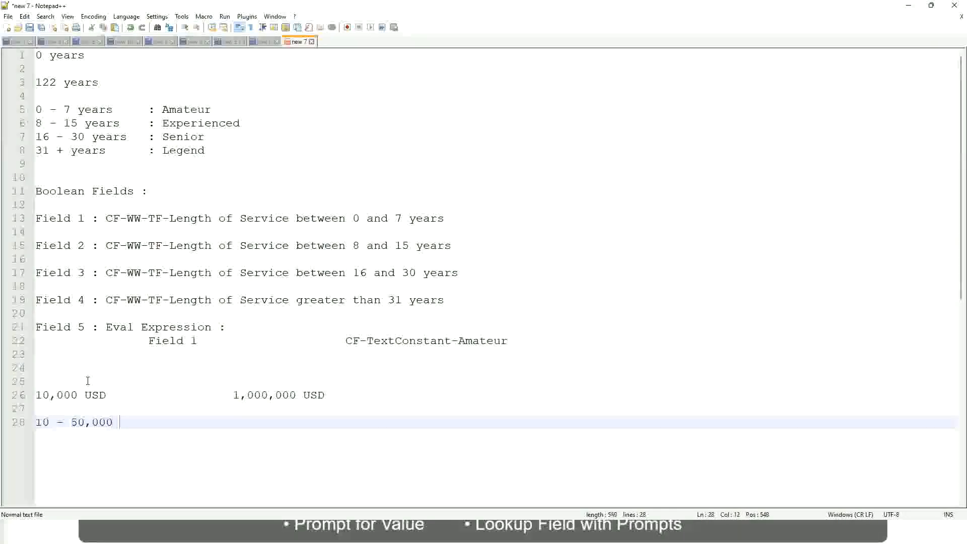
key(Tab)
text(: Low)
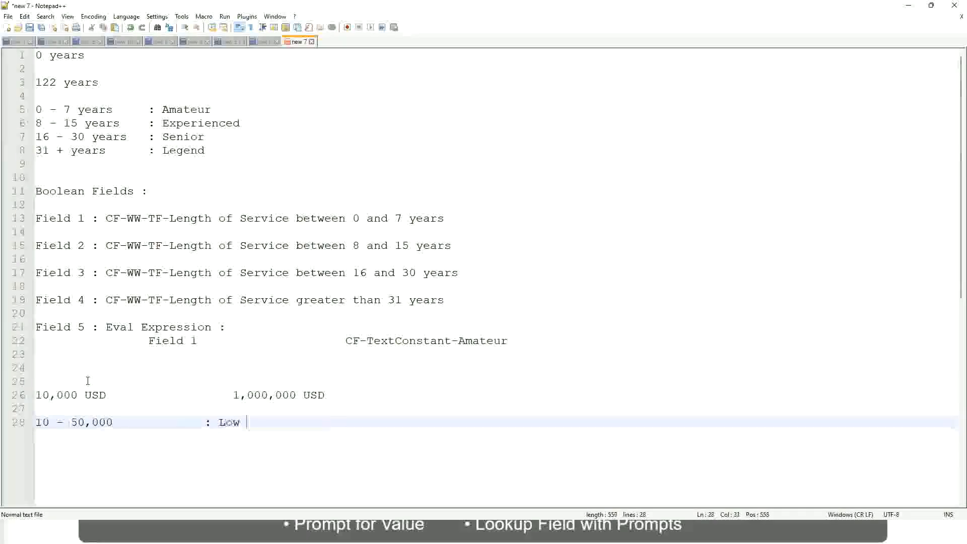
Add the band line "50,001 - 150,000 : Medium" directly below the Low band, aligning the labels.
key(Return)
key(Return)
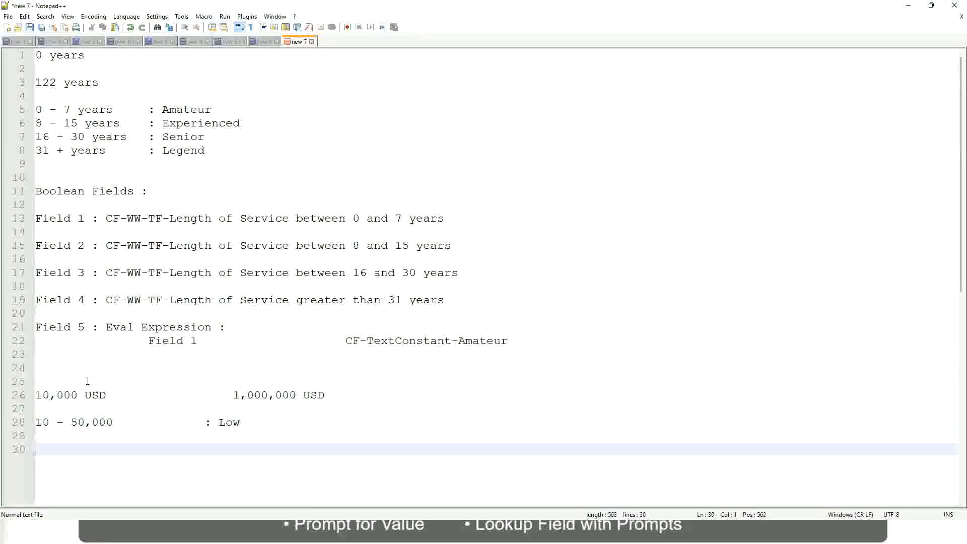
key(Up)
text(5)
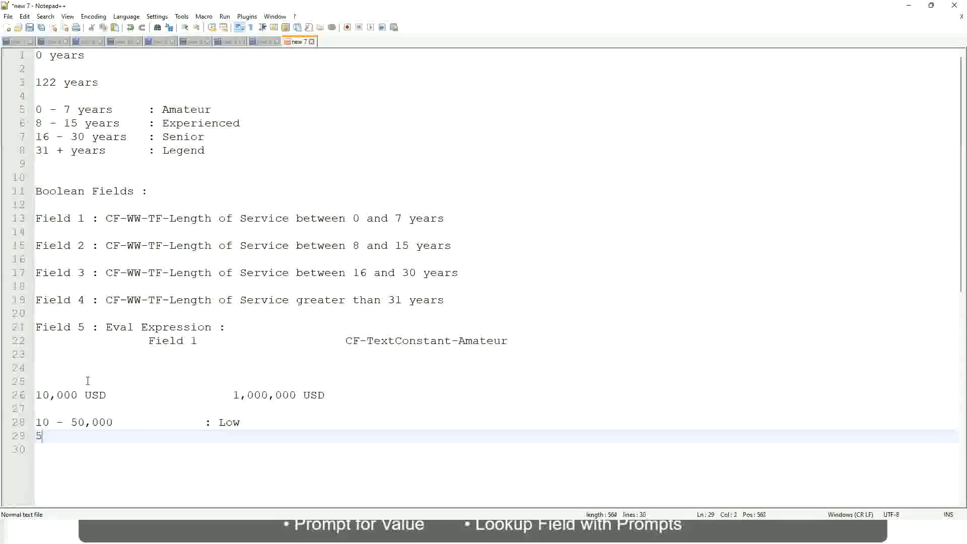
text(0,001 )
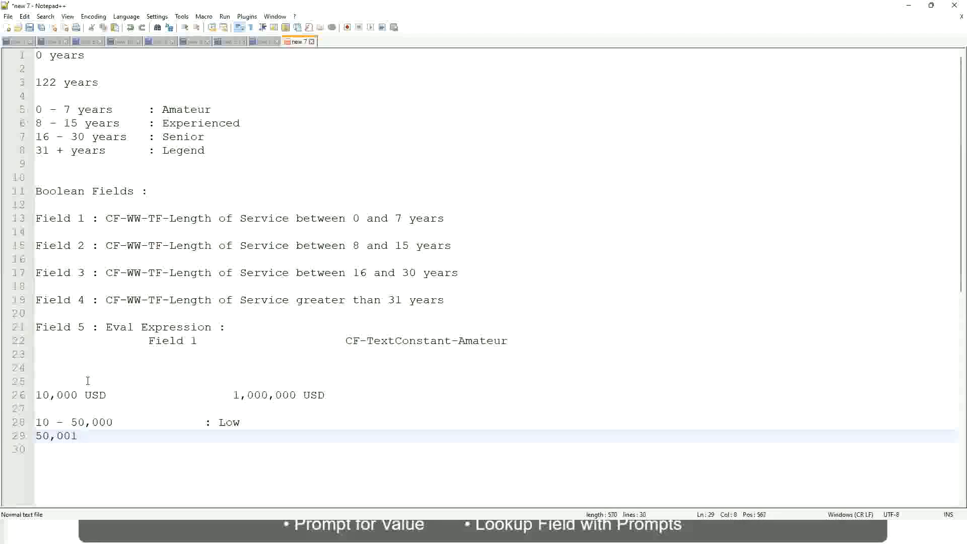
text(- 150,000)
key(Tab)
key(Tab)
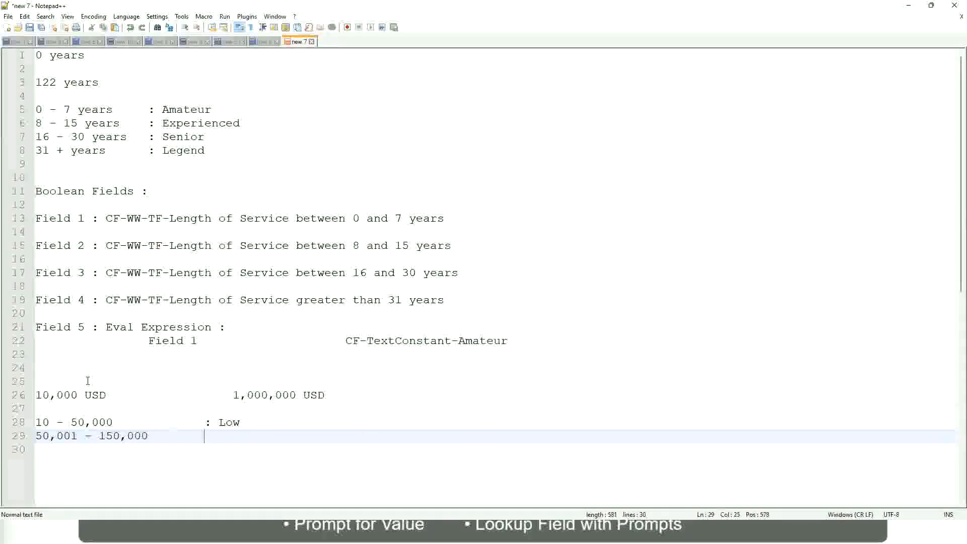
text(: Medium)
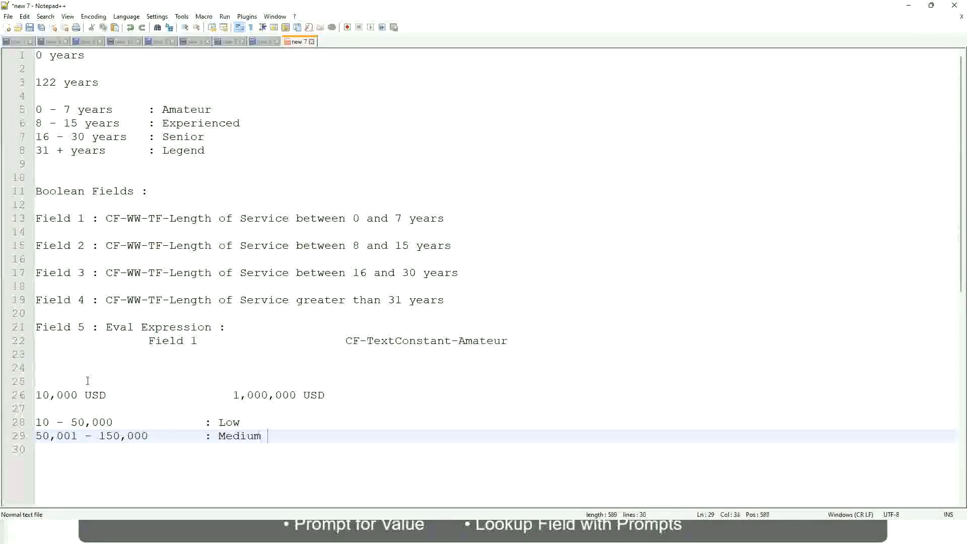
Add the band line "> 150,000 : High" below the Medium band, aligned with the other labels.
key(Return)
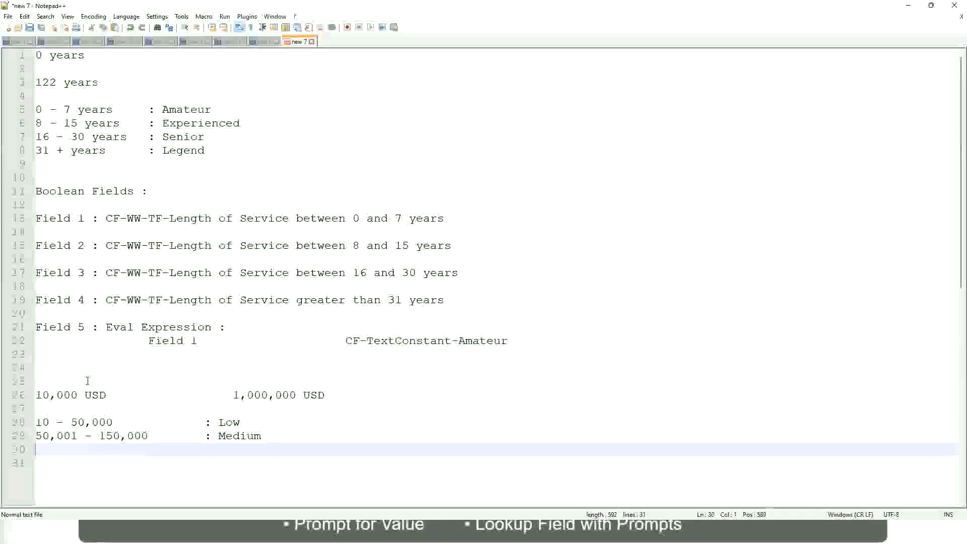
text(> 1)
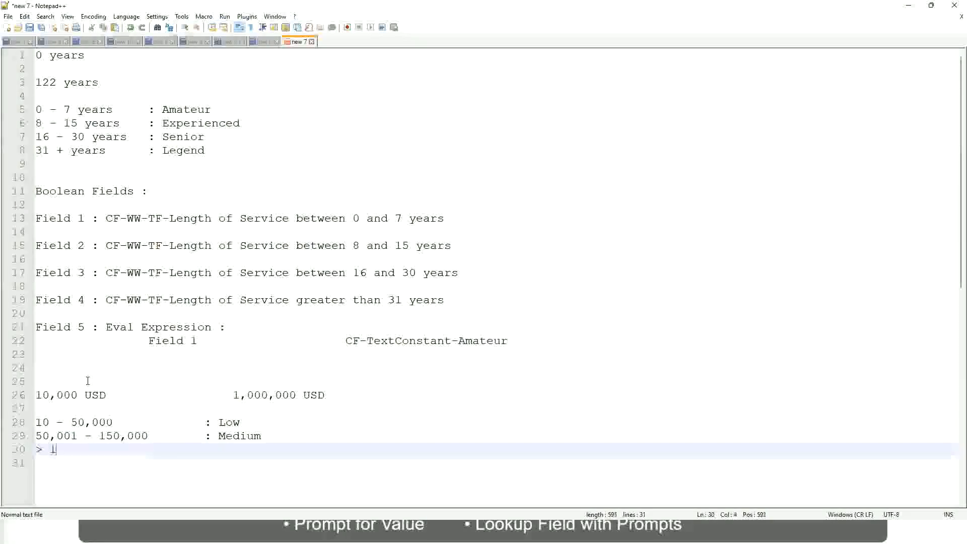
text(50,000)
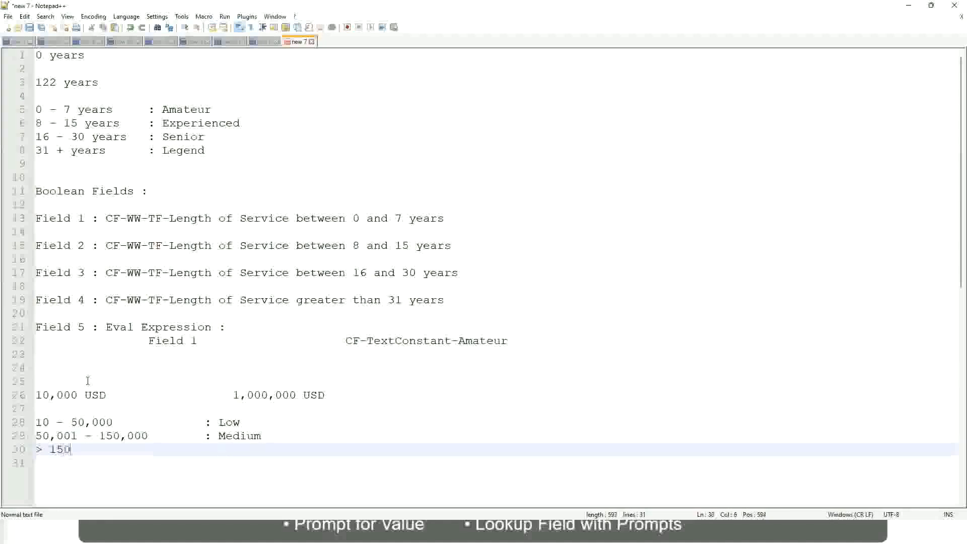
key(Tab)
key(Tab)
key(Tab)
key(Tab)
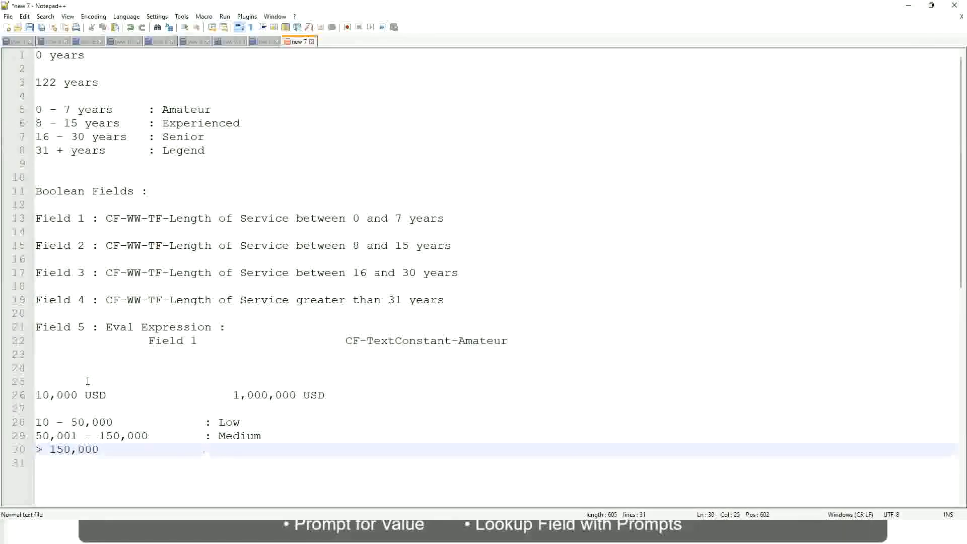
text(: High)
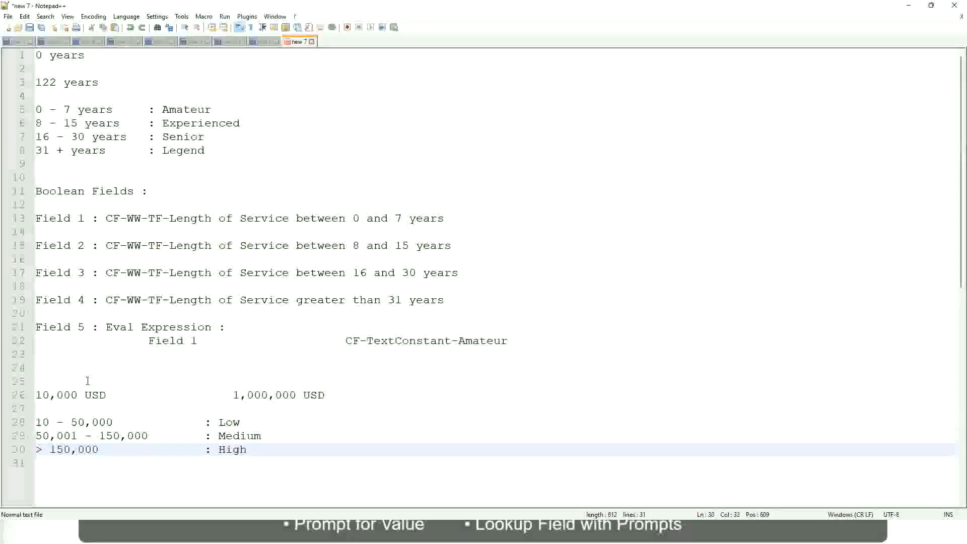
Examine the two USD amounts against the Low, Medium and High band lines in the notes.
click(31, 395)
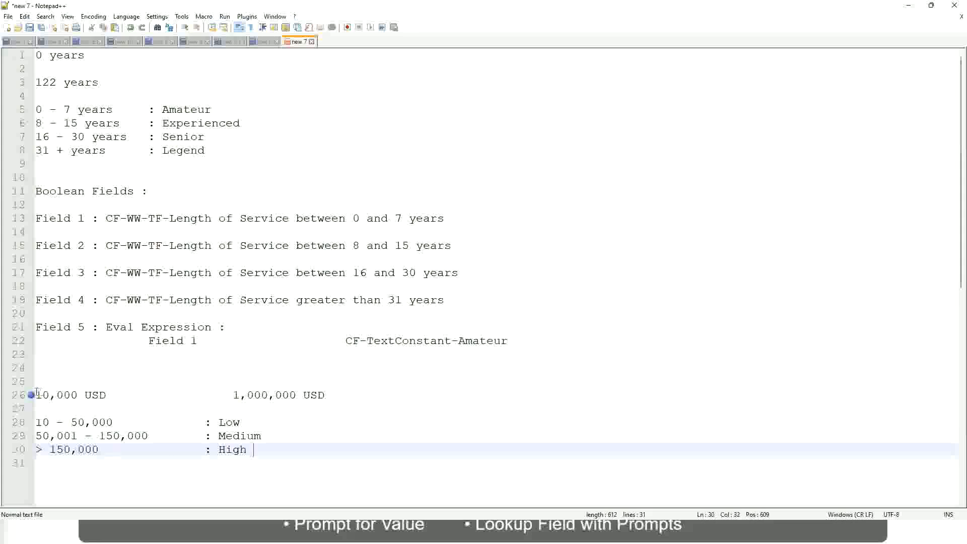
click(43, 395)
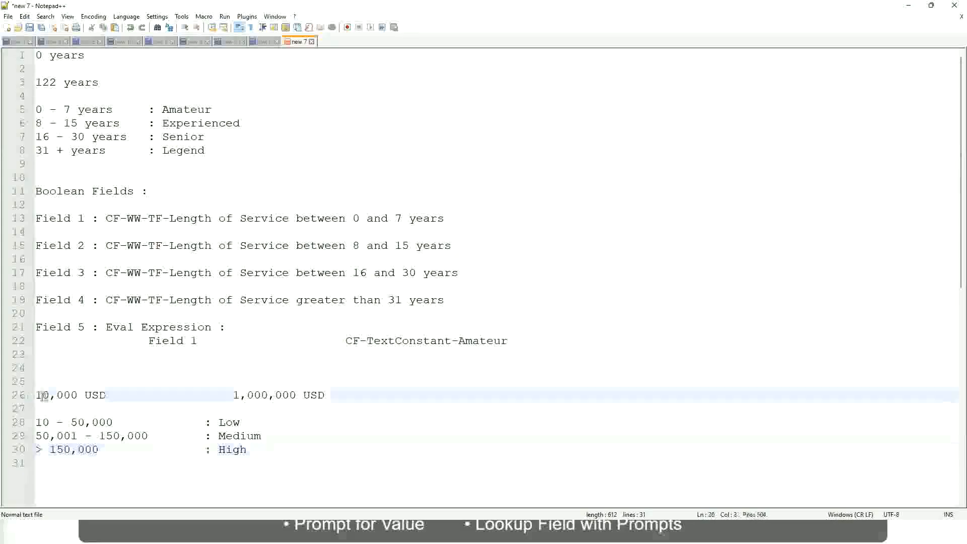
double_click(290, 395)
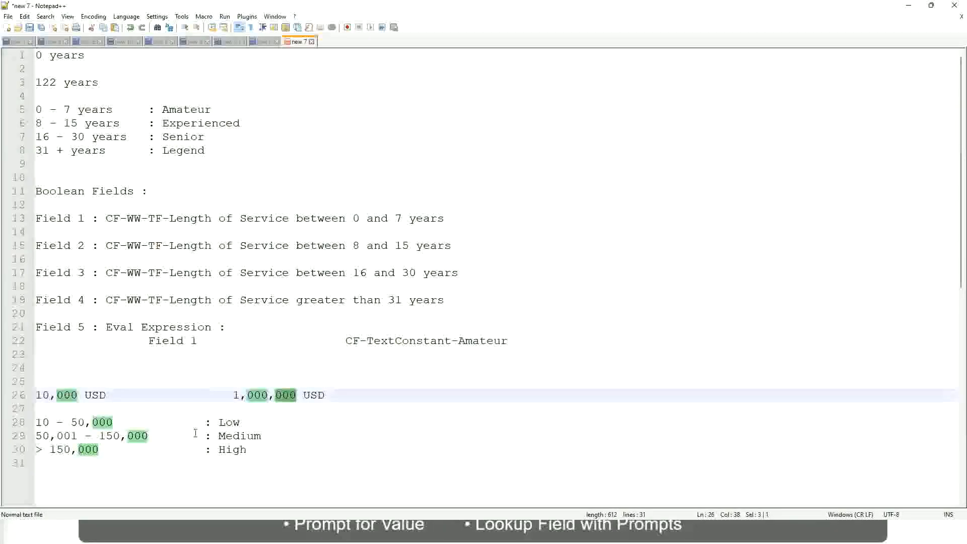
click(176, 436)
click(31, 395)
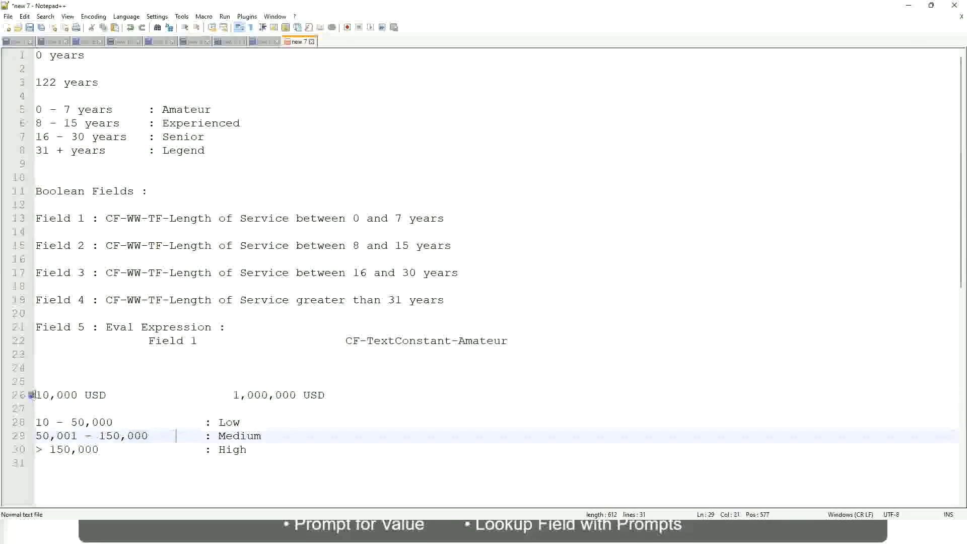
click(298, 396)
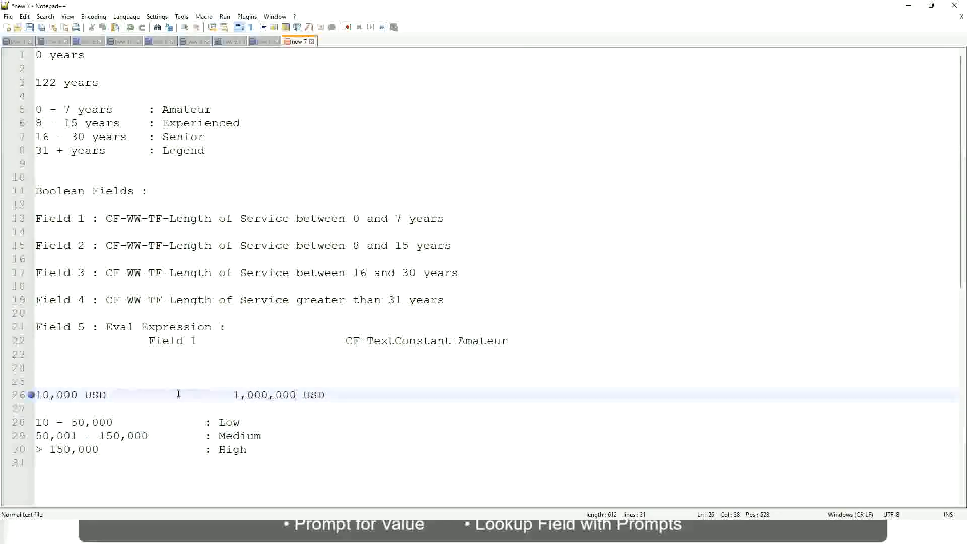
click(237, 425)
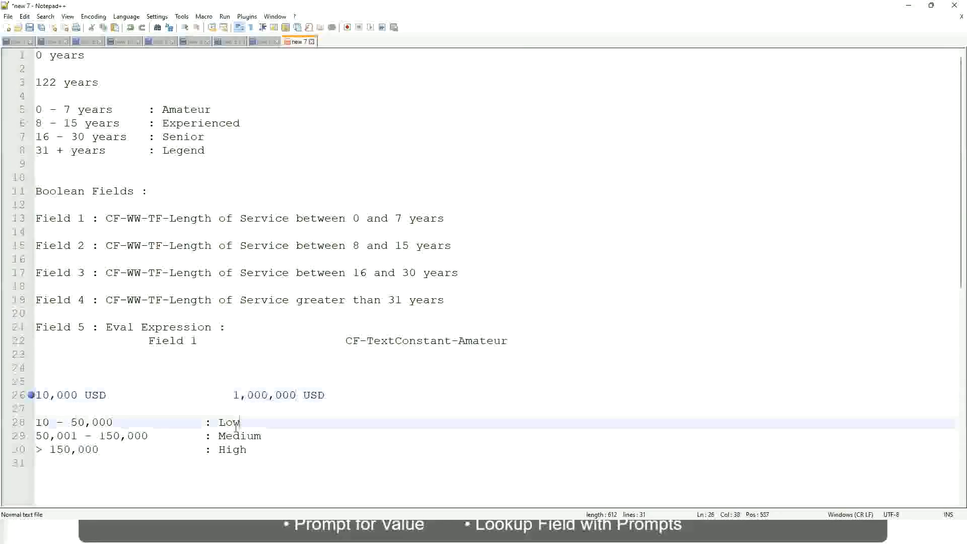
click(233, 439)
click(233, 452)
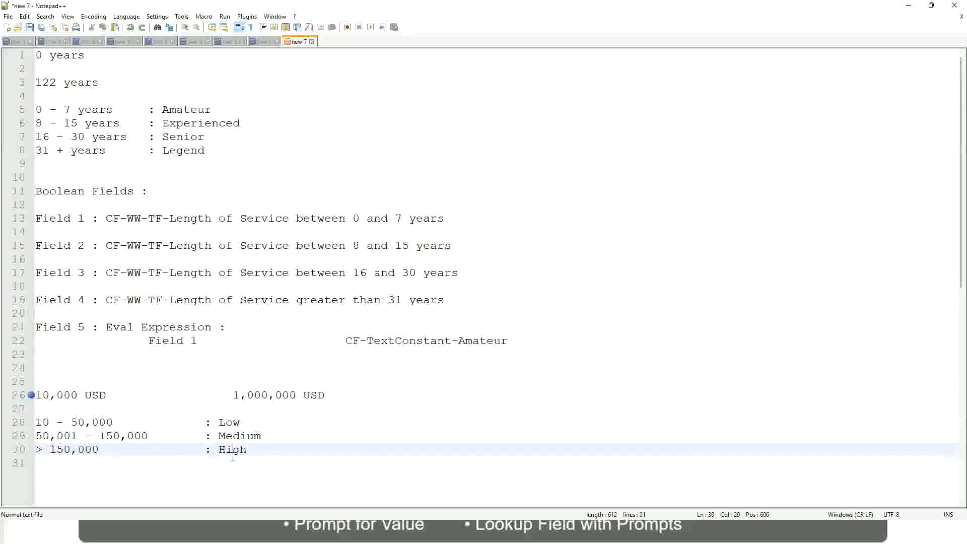
click(117, 411)
click(237, 459)
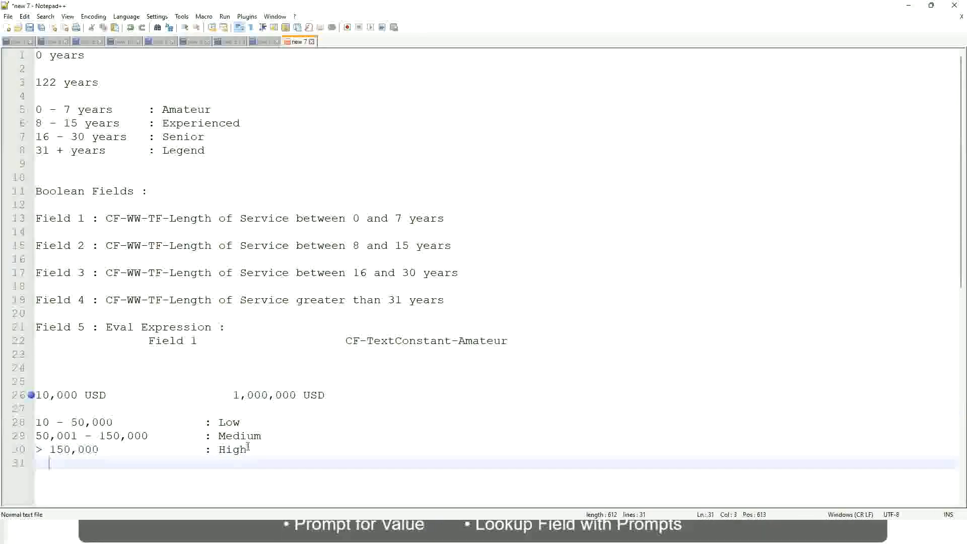
click(248, 447)
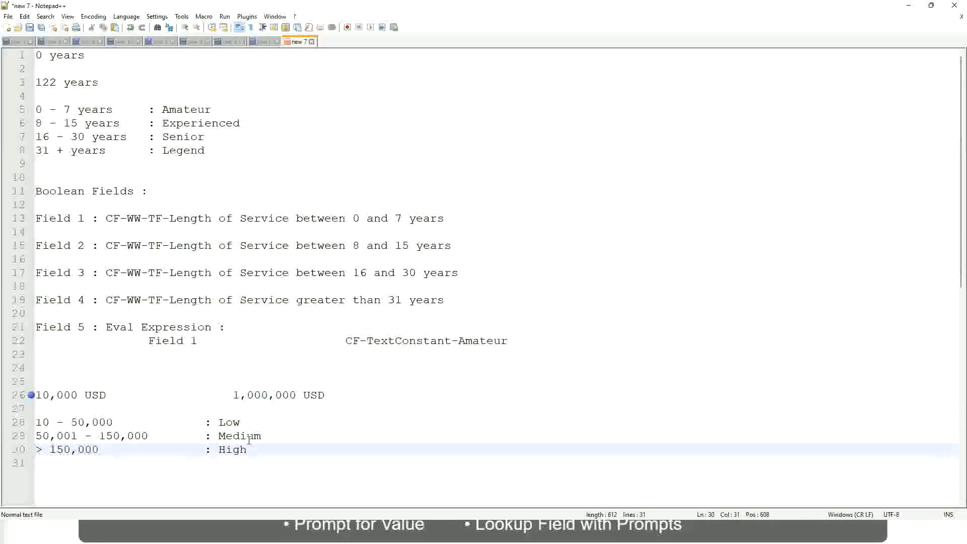